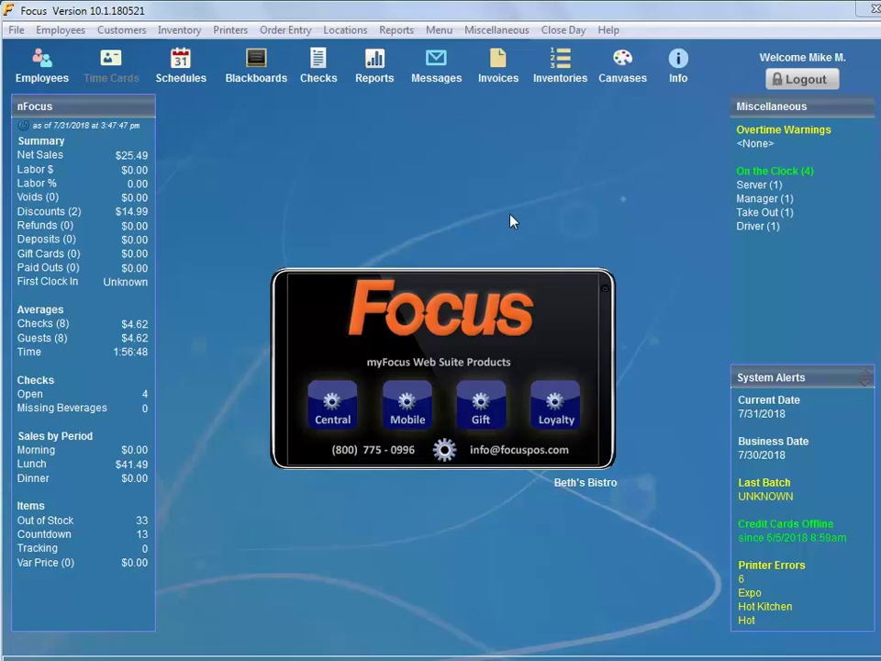
Open Menu Items and filter to unattached items, cutting the list from 1547 to 550.
click(440, 30)
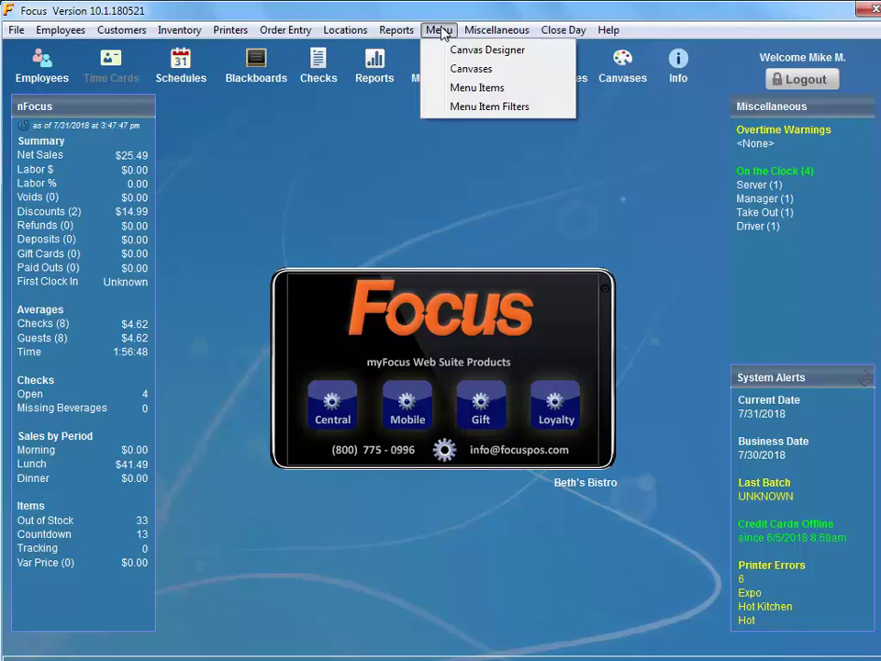
click(468, 87)
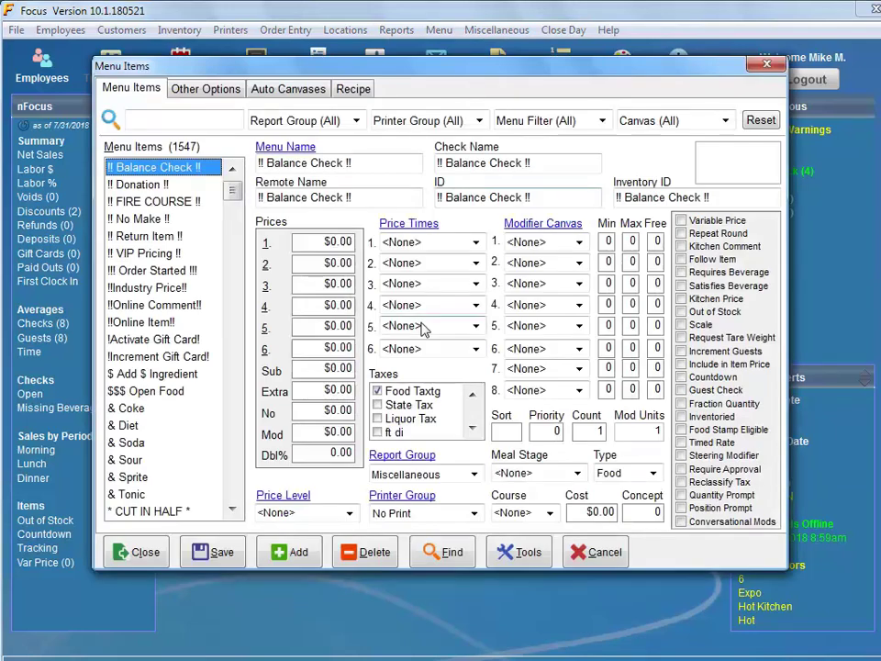
click(436, 553)
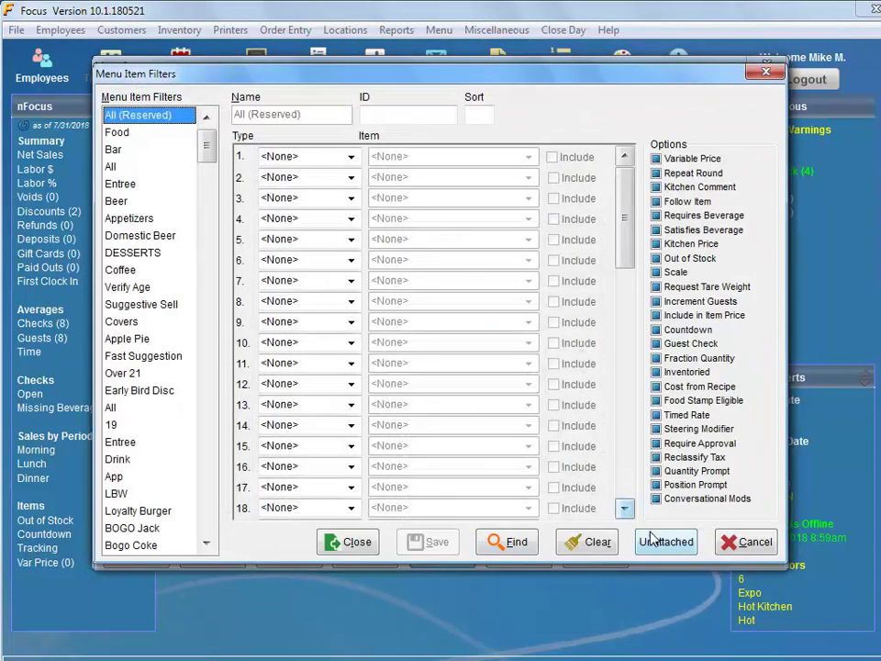
click(658, 546)
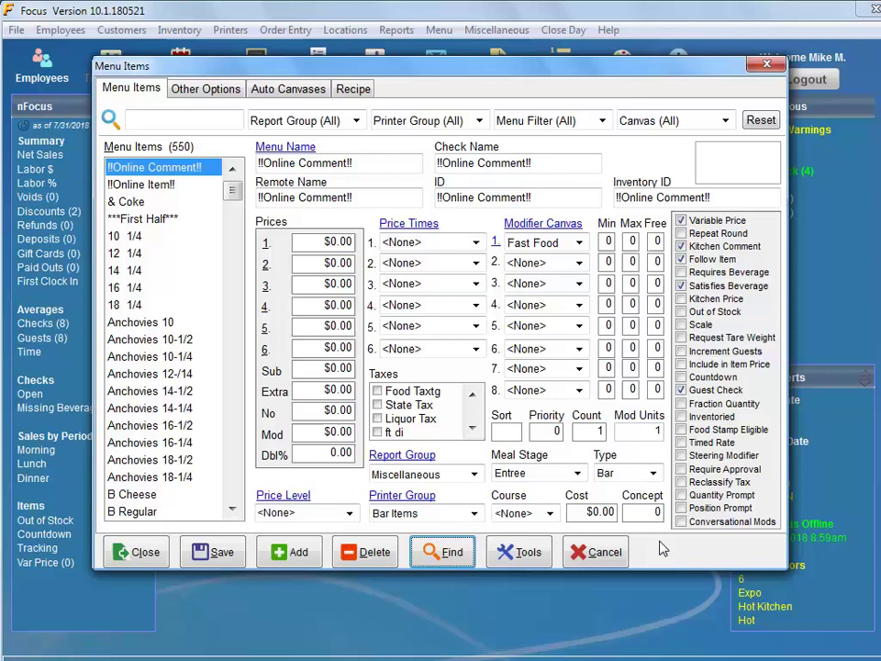
On Other Options, check the canvas assignments of Anchovies 10-1/2 and Bin 262.
click(196, 88)
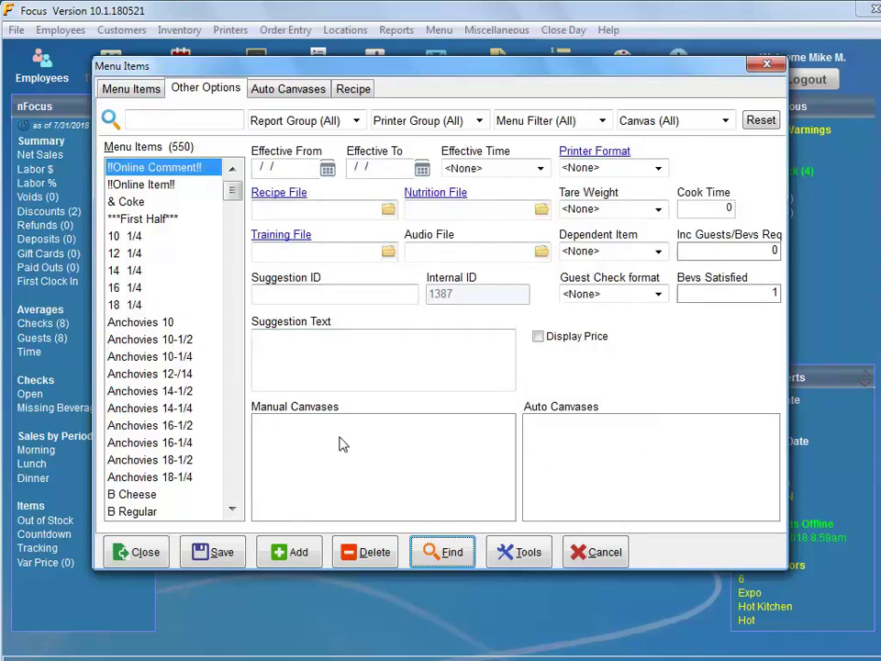
click(149, 340)
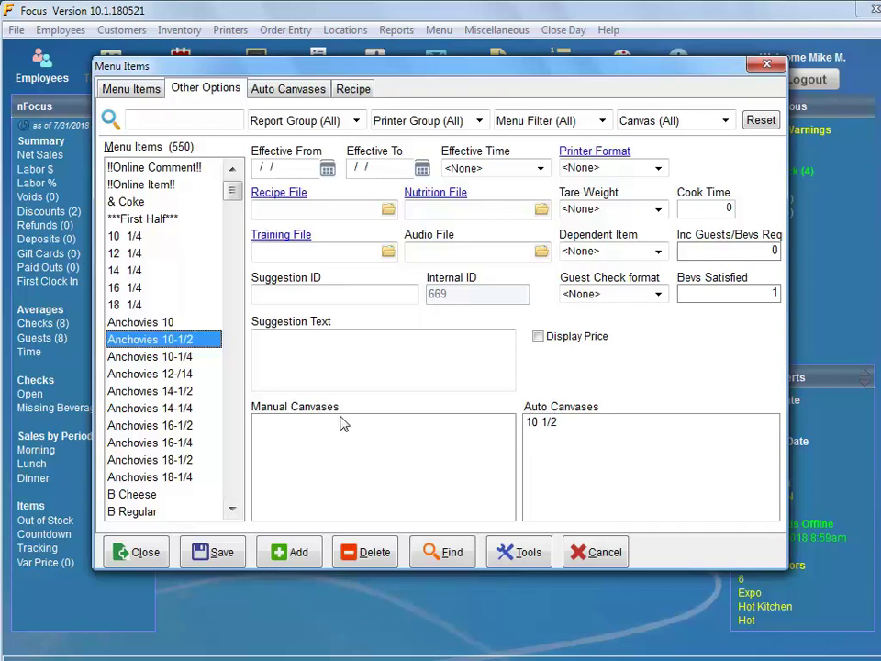
scroll(186, 423, down, 20)
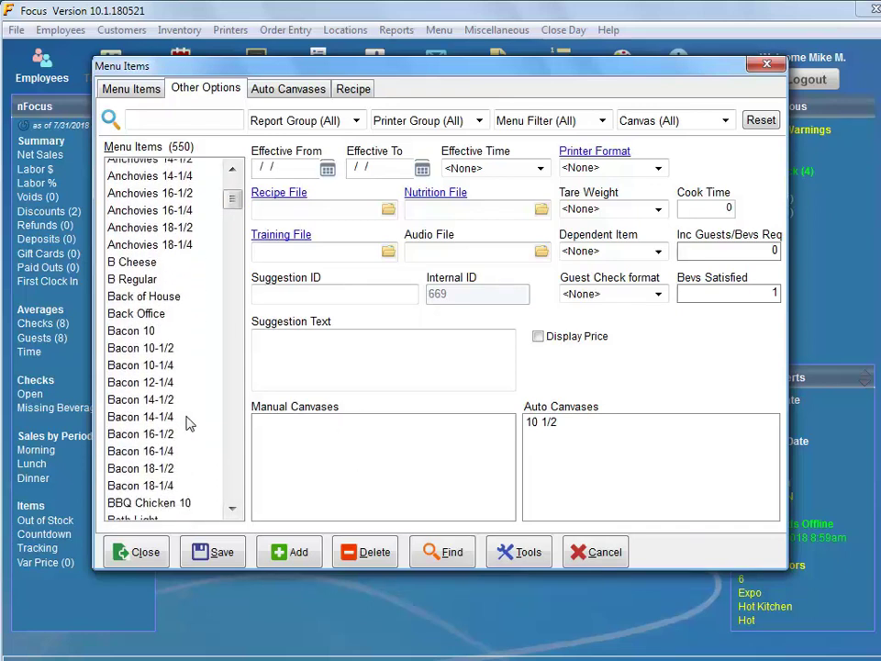
scroll(186, 423, down, 20)
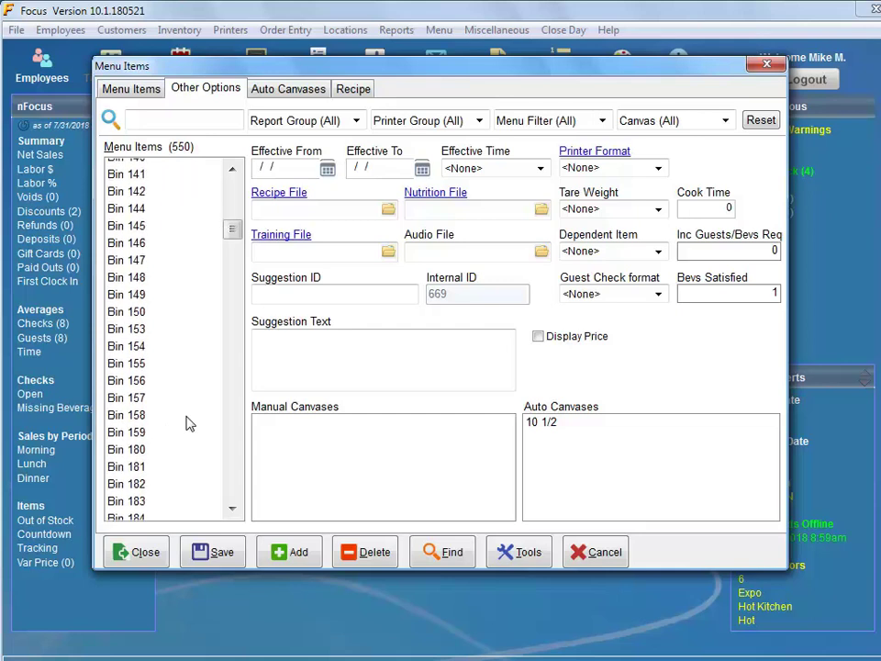
click(134, 252)
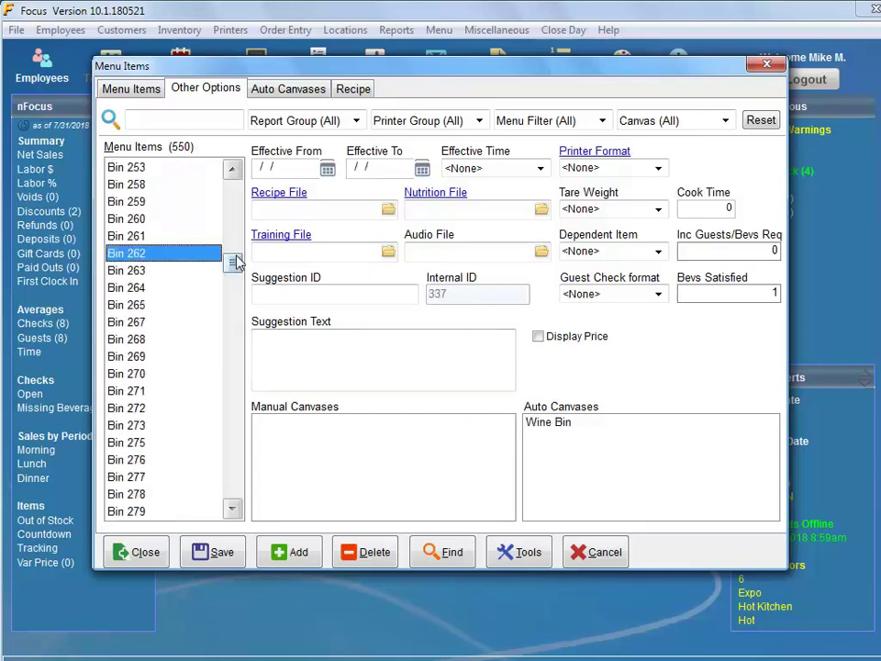
drag(234, 262, 234, 376)
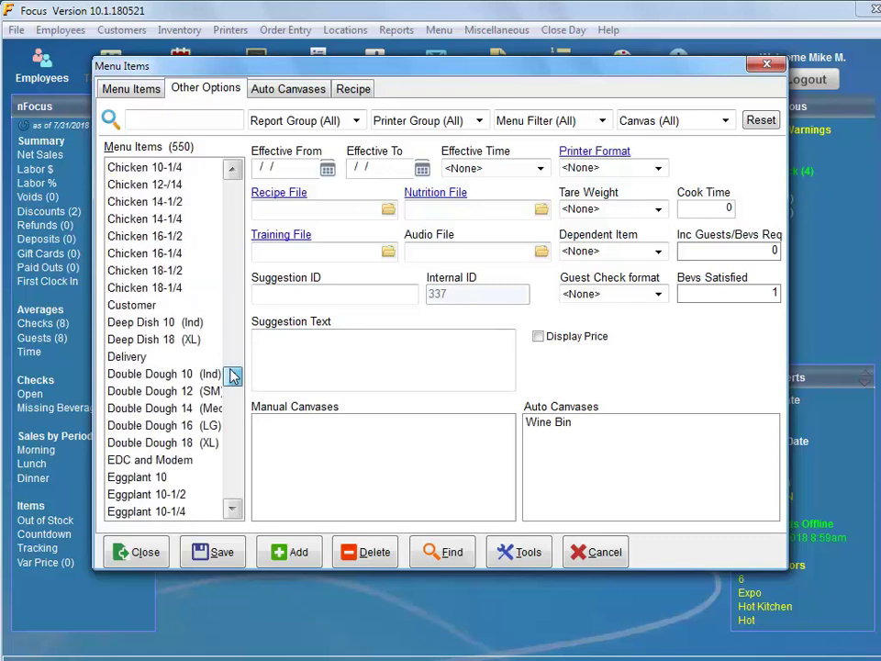
Delete the Deep Dish 10 (Ind) item and return to the top of the list.
click(173, 324)
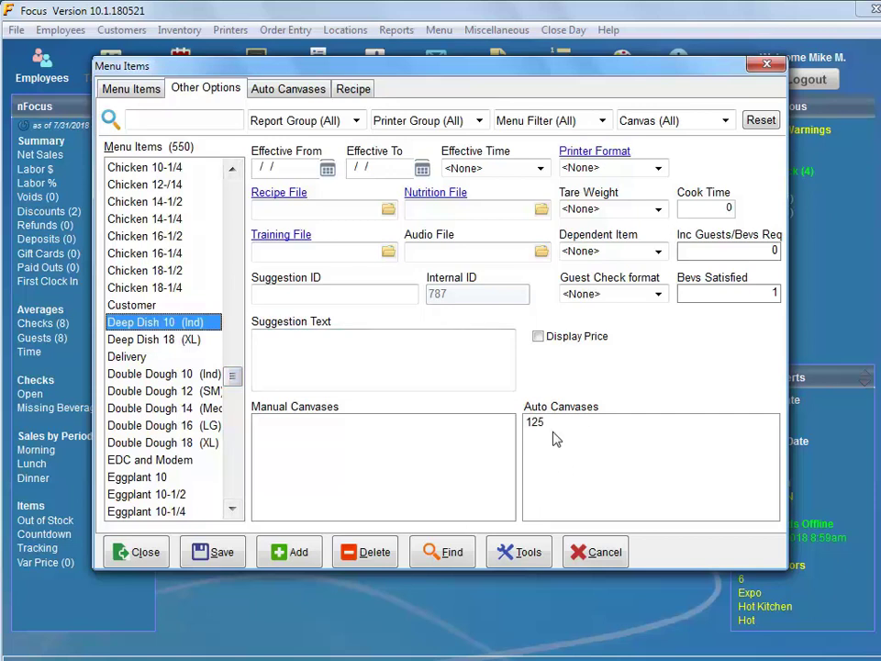
click(386, 551)
click(446, 345)
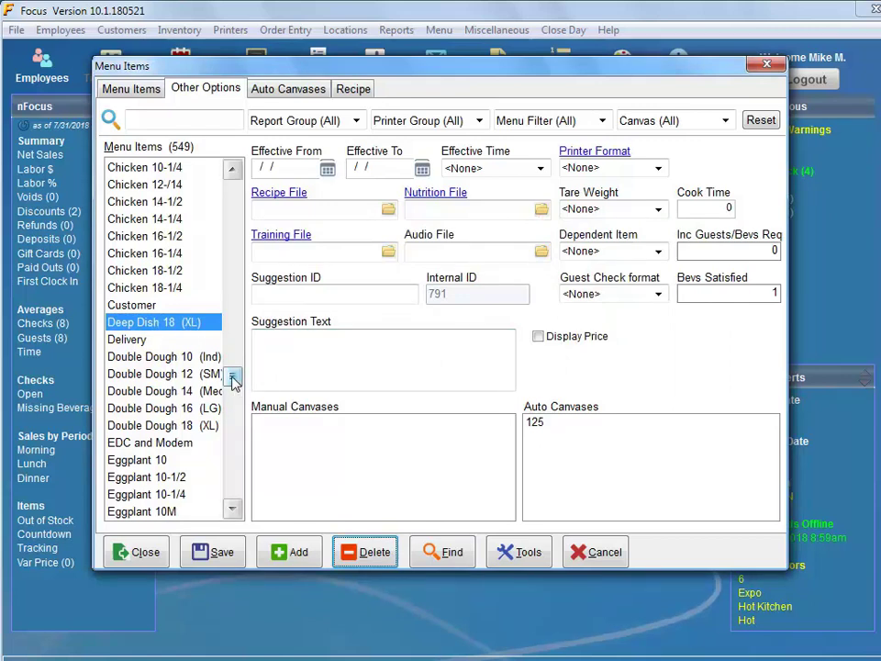
drag(233, 379, 261, 175)
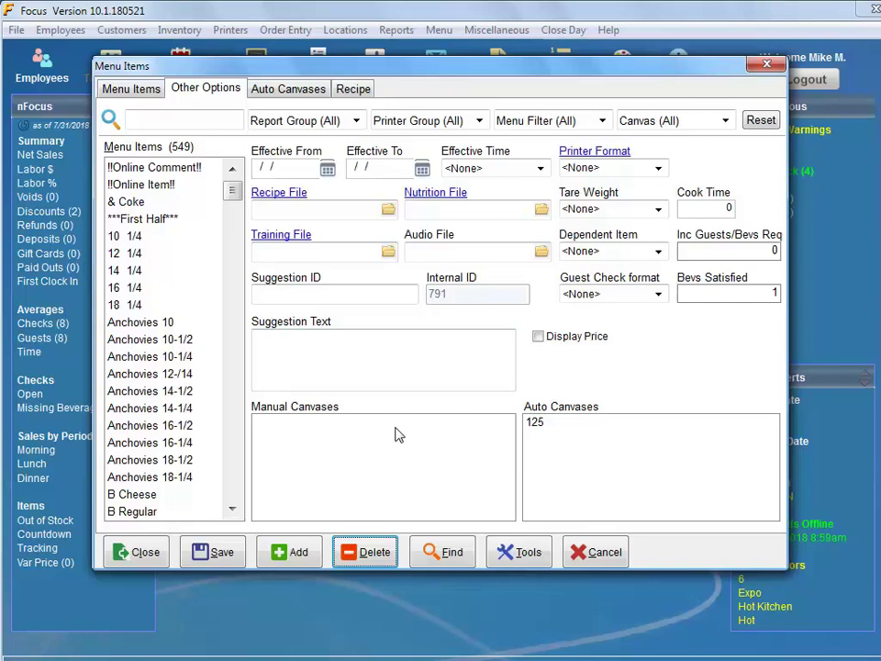
click(168, 167)
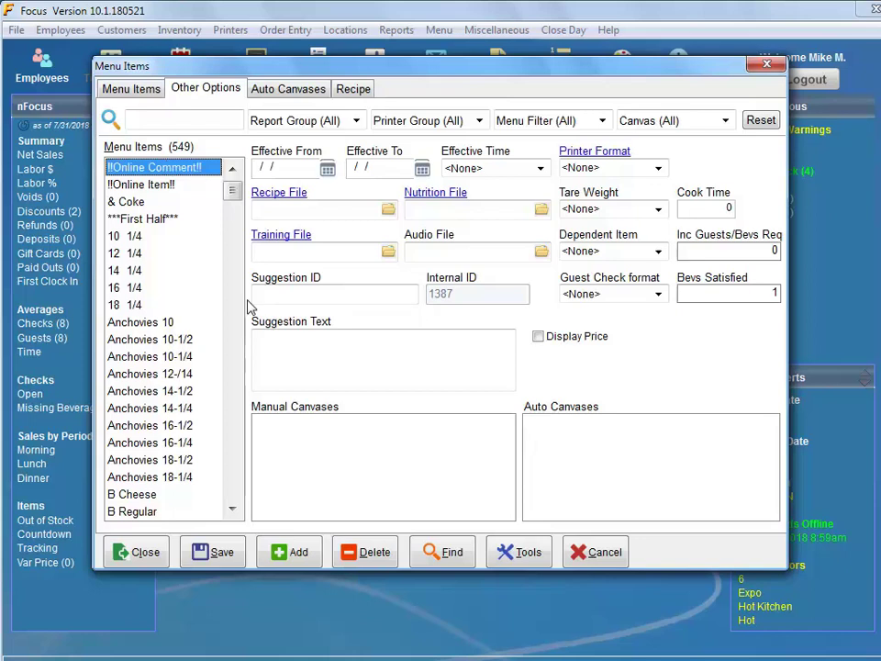
Reopen the Menu Items editor and filter it to the Beer canvas.
click(128, 553)
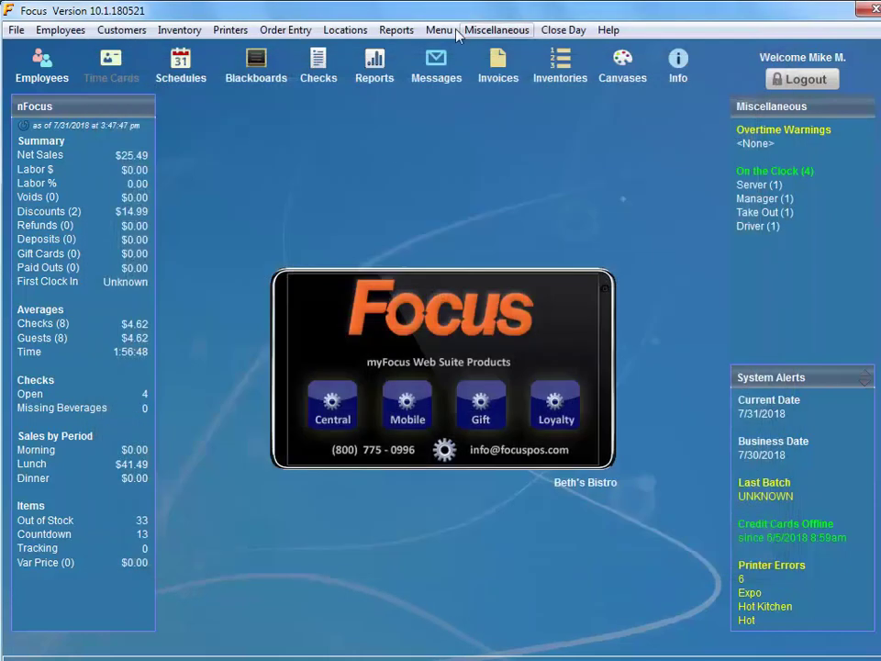
click(439, 30)
click(443, 88)
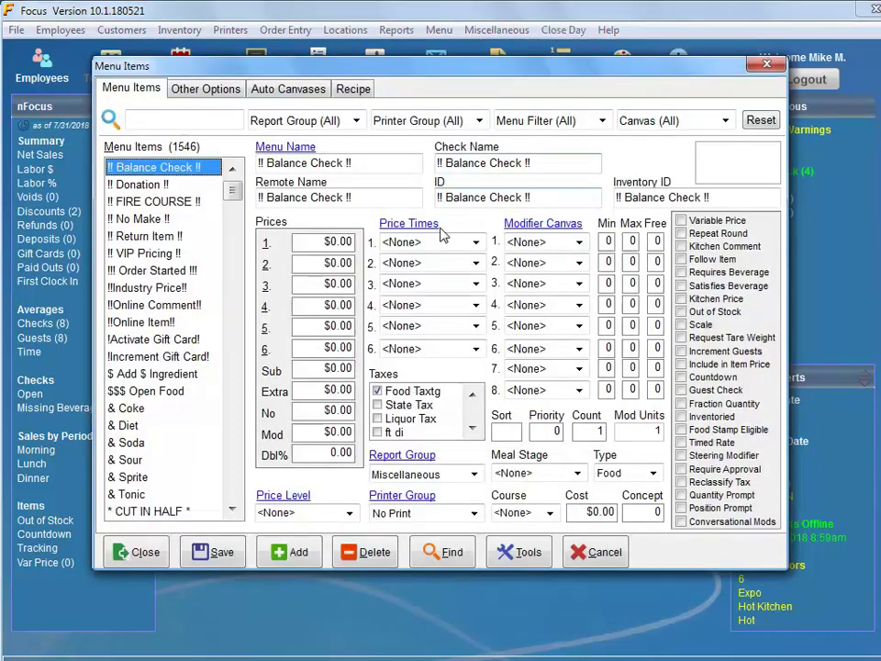
click(441, 553)
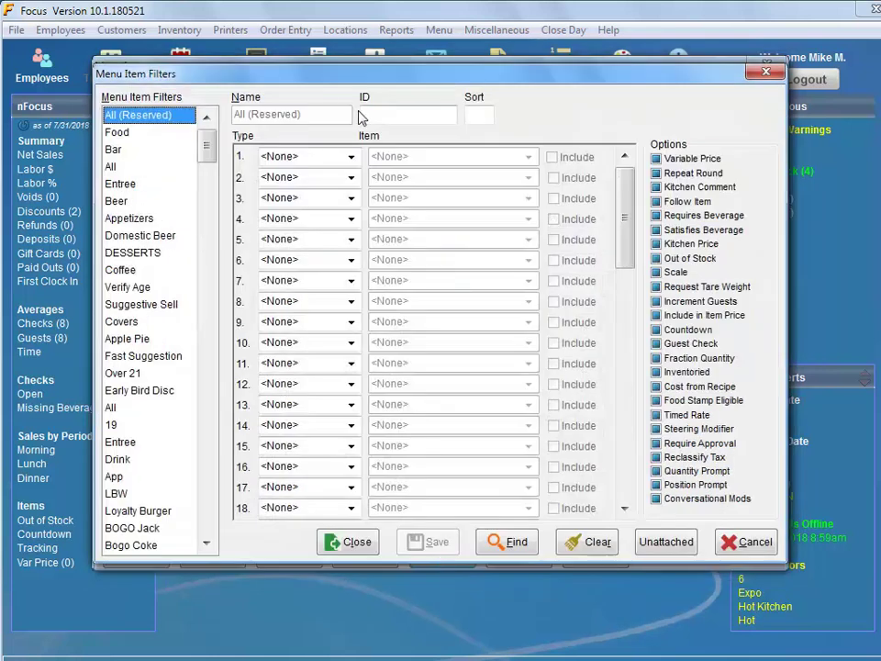
click(351, 157)
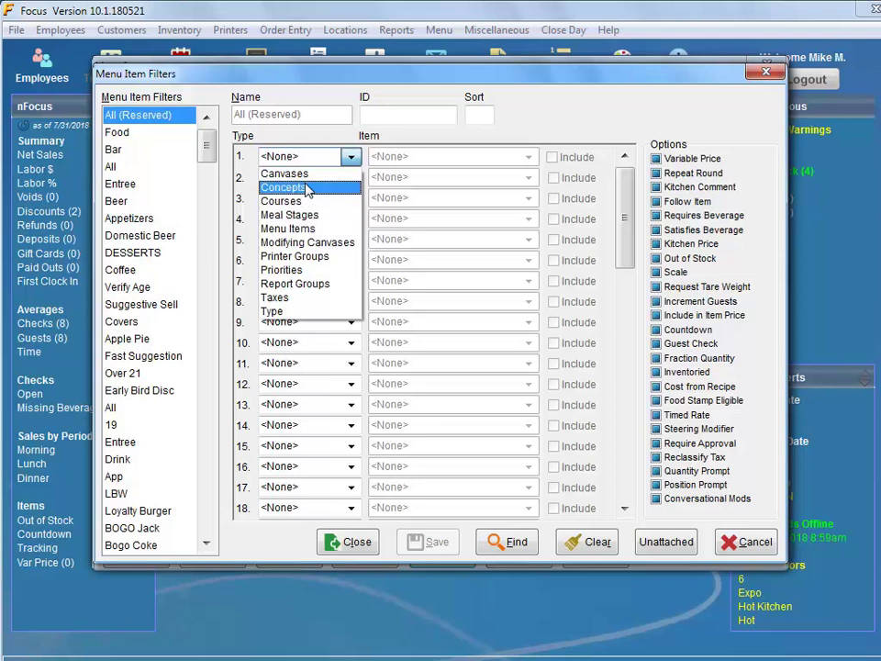
click(307, 173)
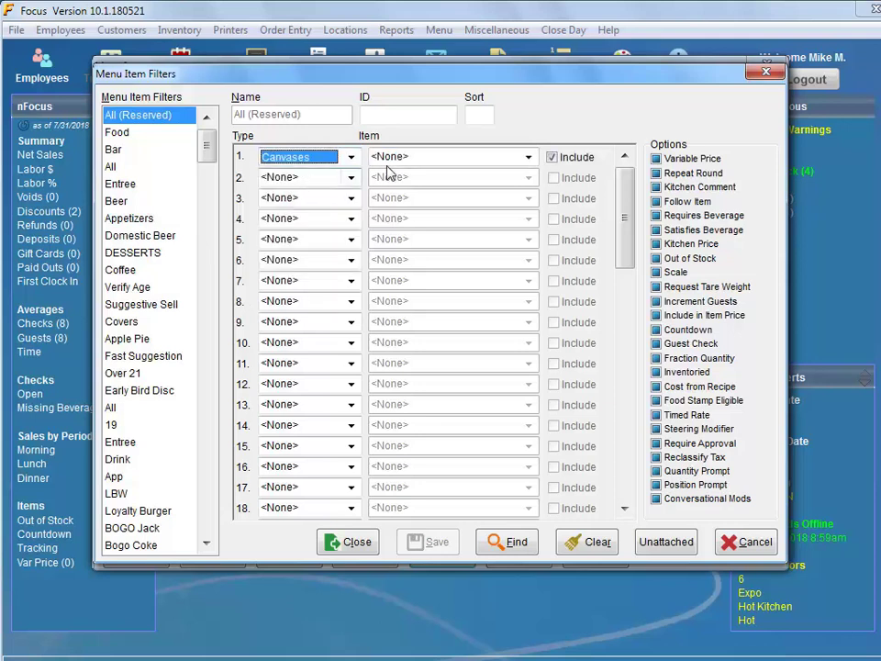
click(413, 156)
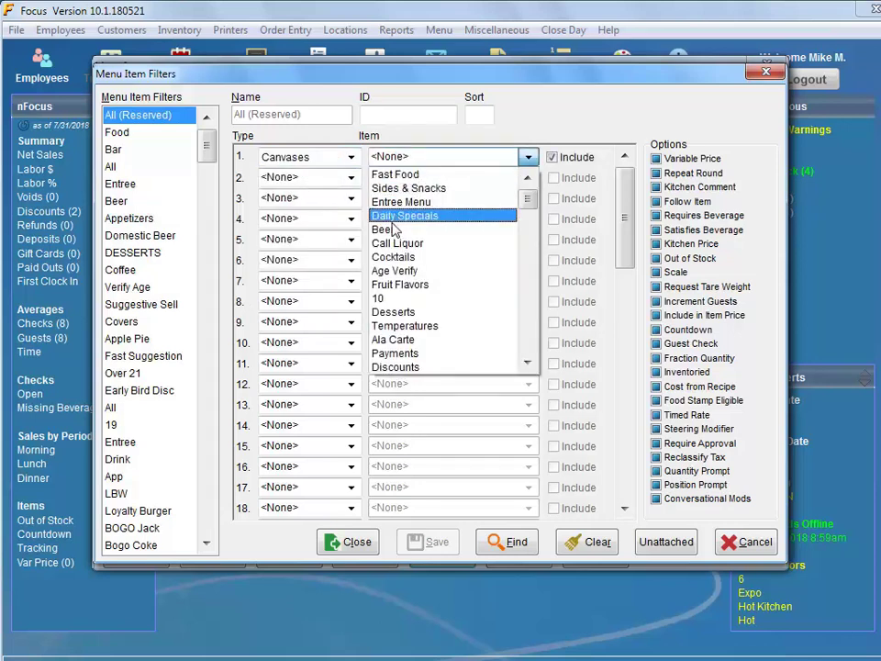
click(386, 229)
click(500, 542)
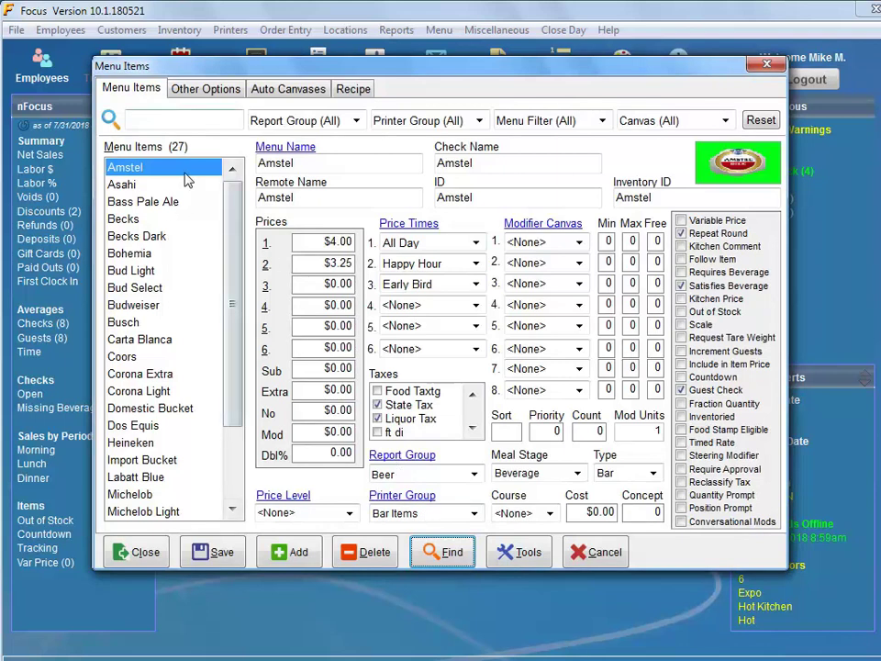
Filter by Beer canvas plus the Beer report group, listing 44 menu items.
click(431, 551)
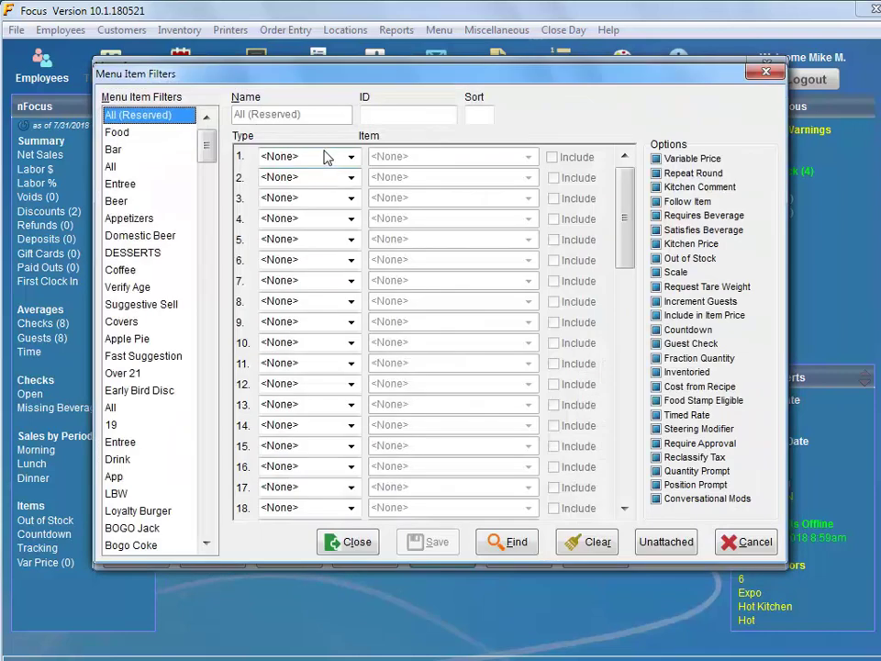
click(326, 158)
click(304, 174)
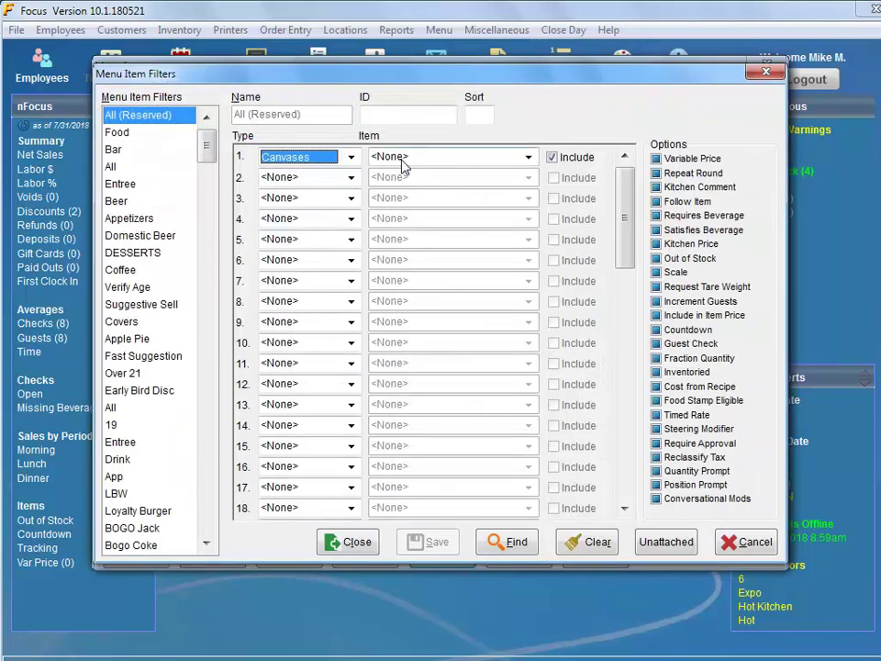
click(403, 158)
click(384, 228)
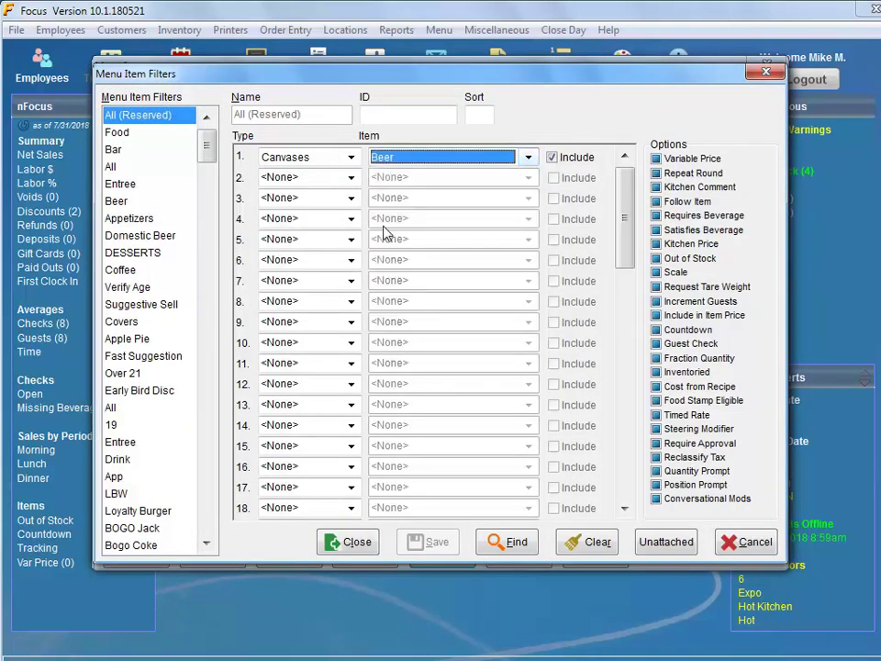
click(318, 177)
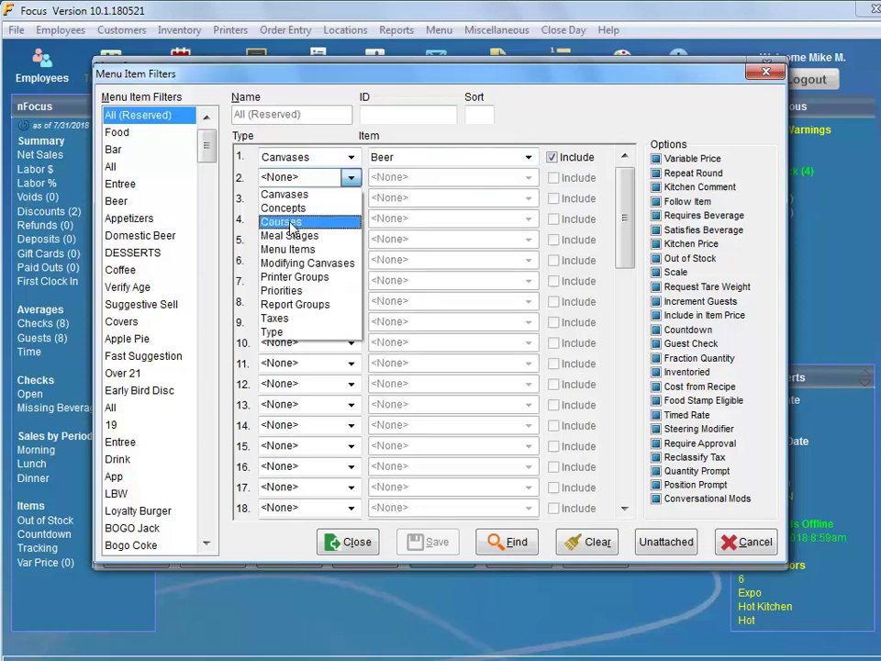
click(291, 305)
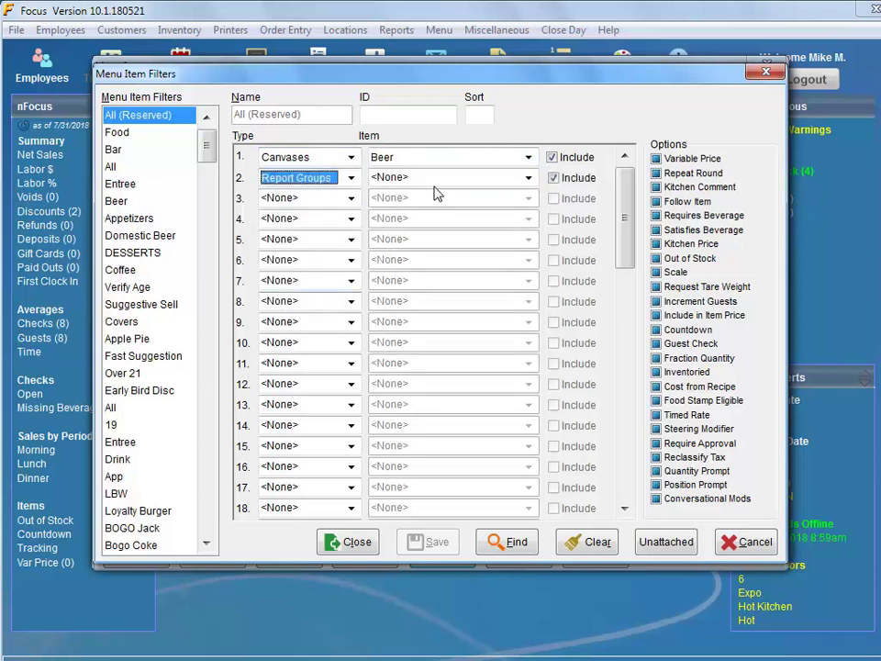
click(447, 180)
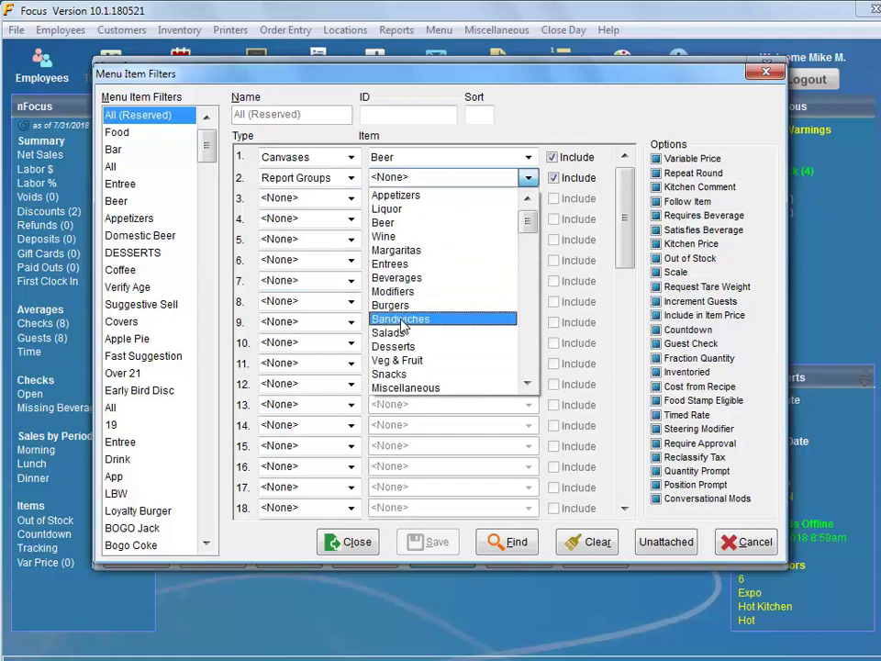
click(400, 223)
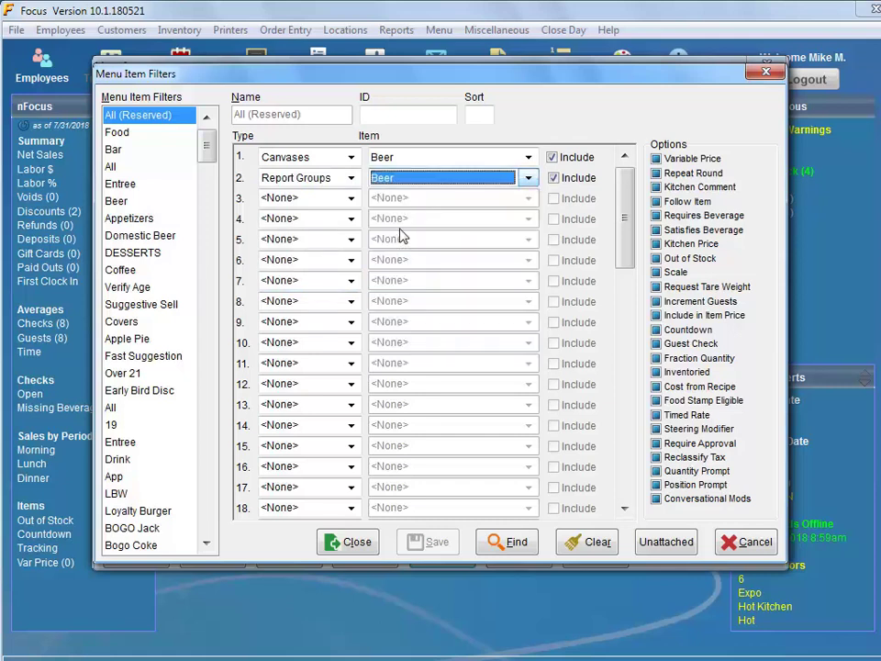
click(504, 542)
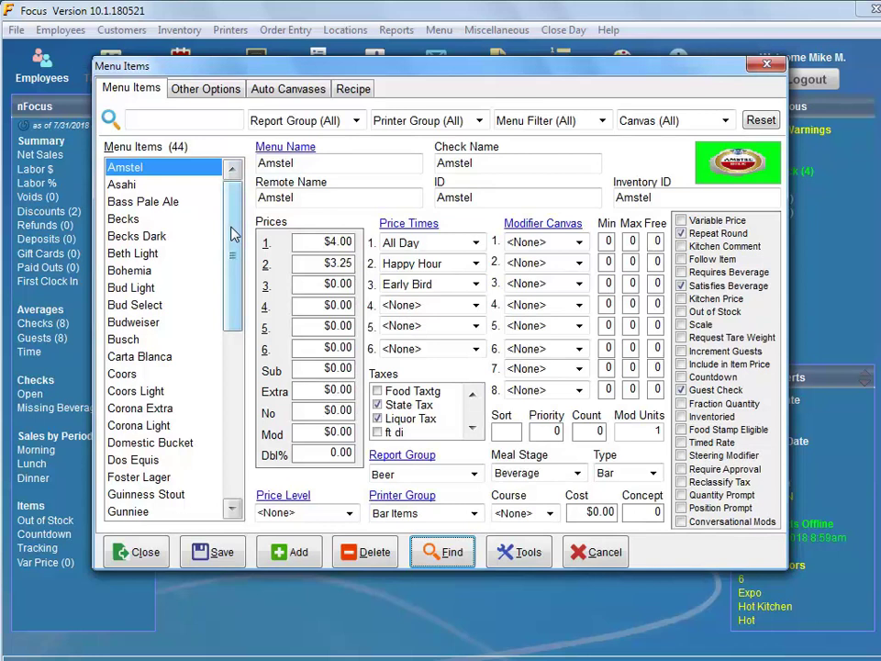
Filter menu items by the Beer canvas alone, giving 27 beers.
click(439, 553)
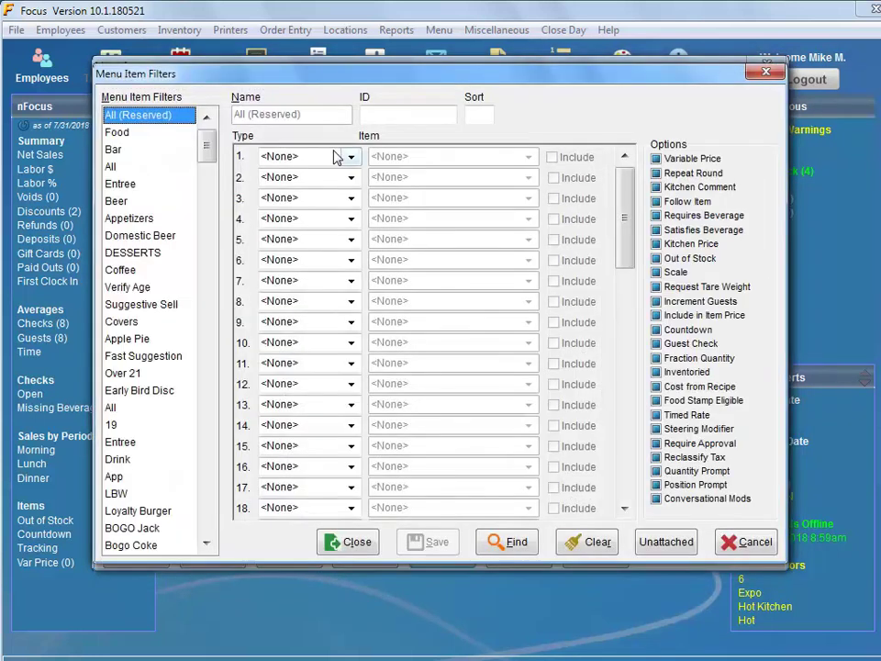
click(336, 157)
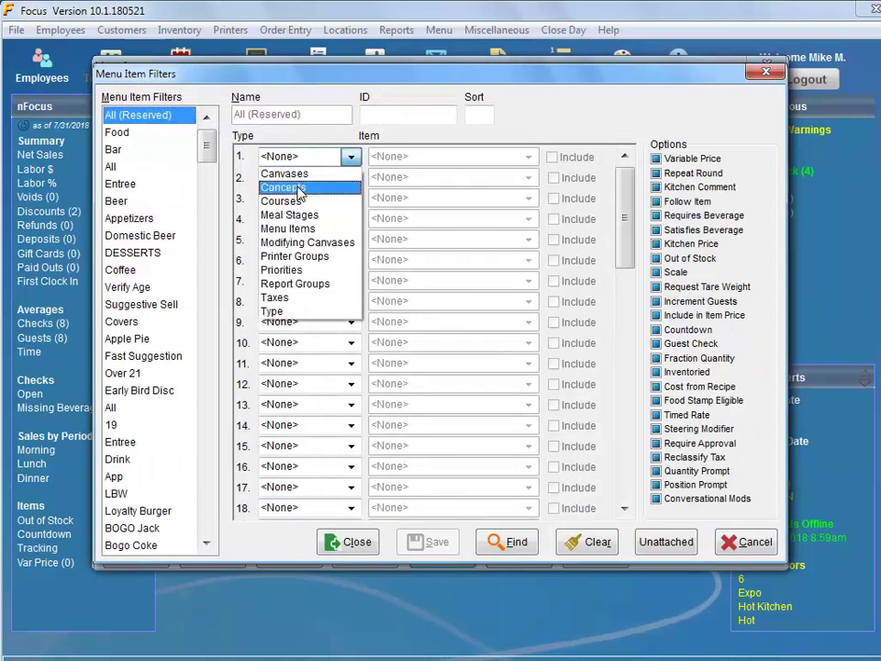
click(305, 174)
click(527, 157)
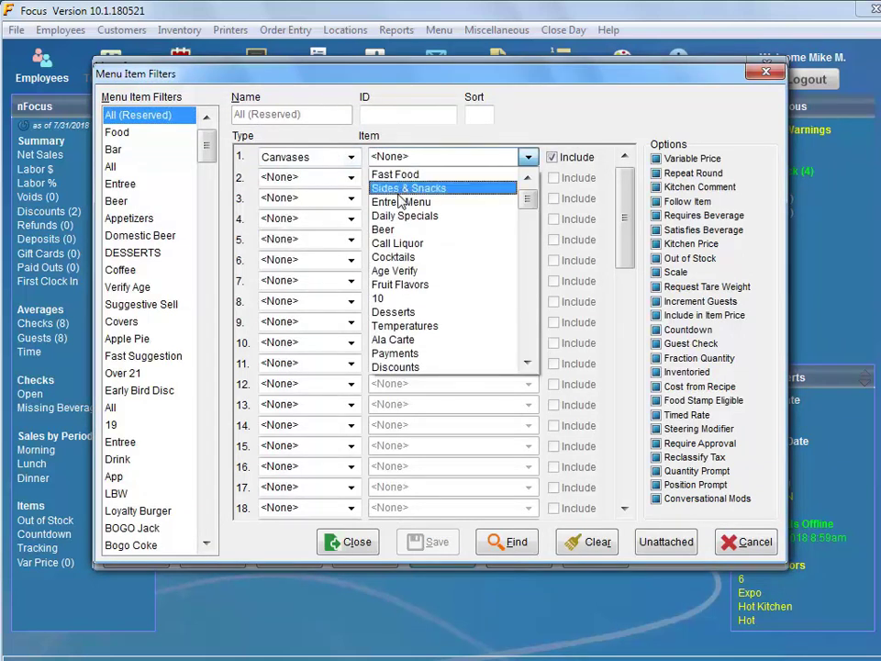
click(385, 228)
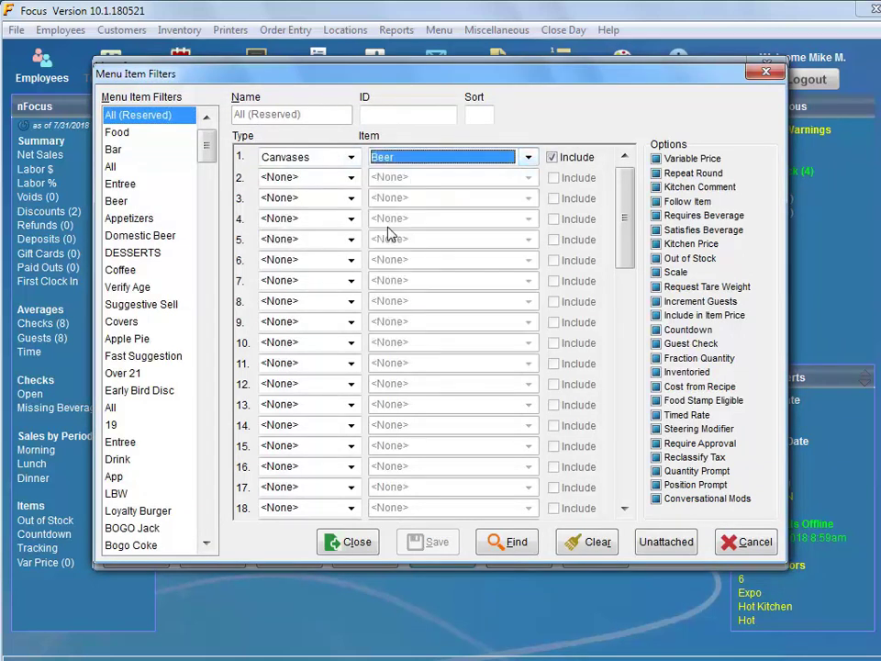
click(507, 541)
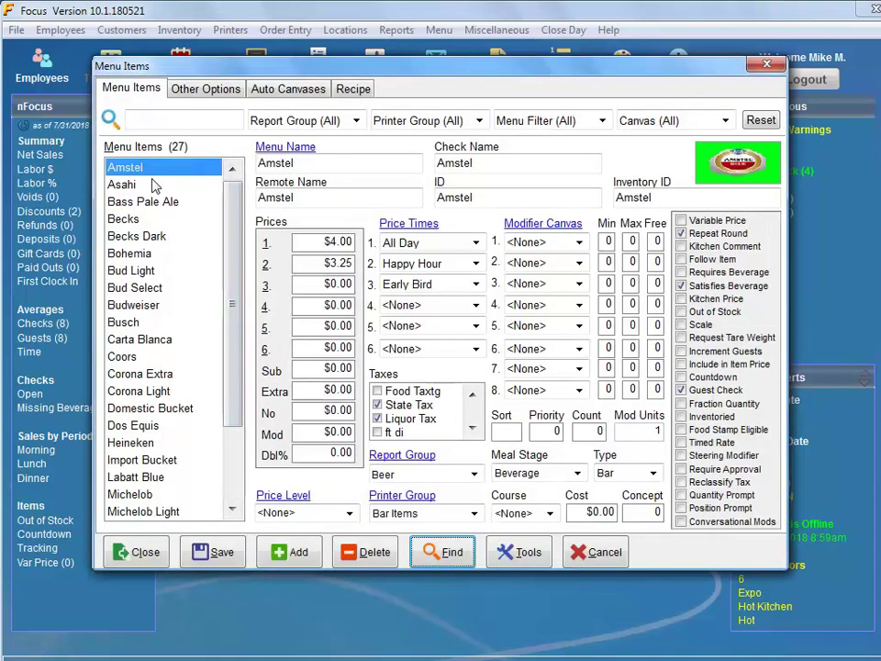
Browse the beers from Asahi and Bass Pale Ale down to Samuel Adams.
click(175, 187)
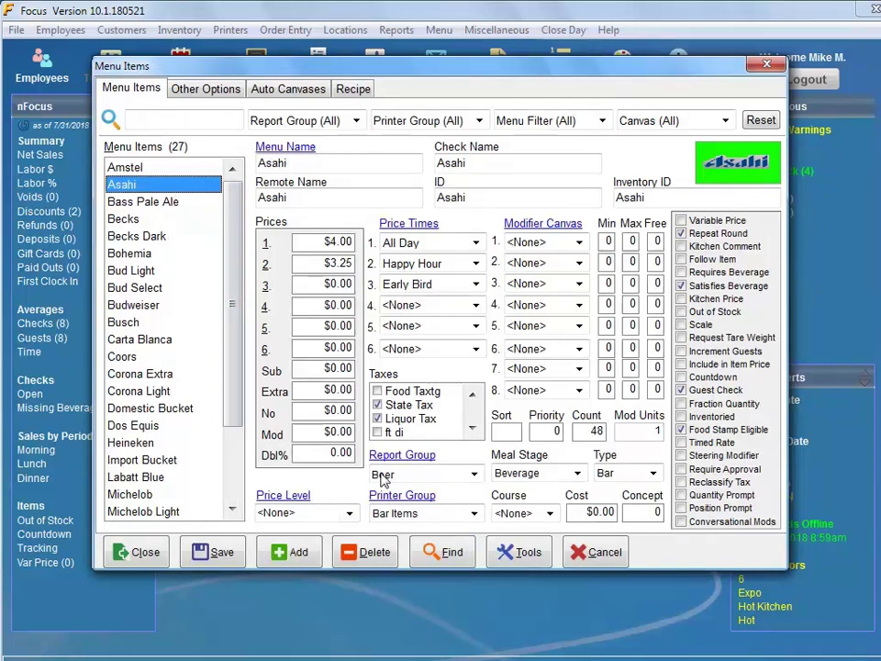
click(178, 202)
key(Down)
key(Down)
key(Down)
key(Down)
key(Down)
key(Down)
key(Down)
key(Down)
key(Down)
key(Down)
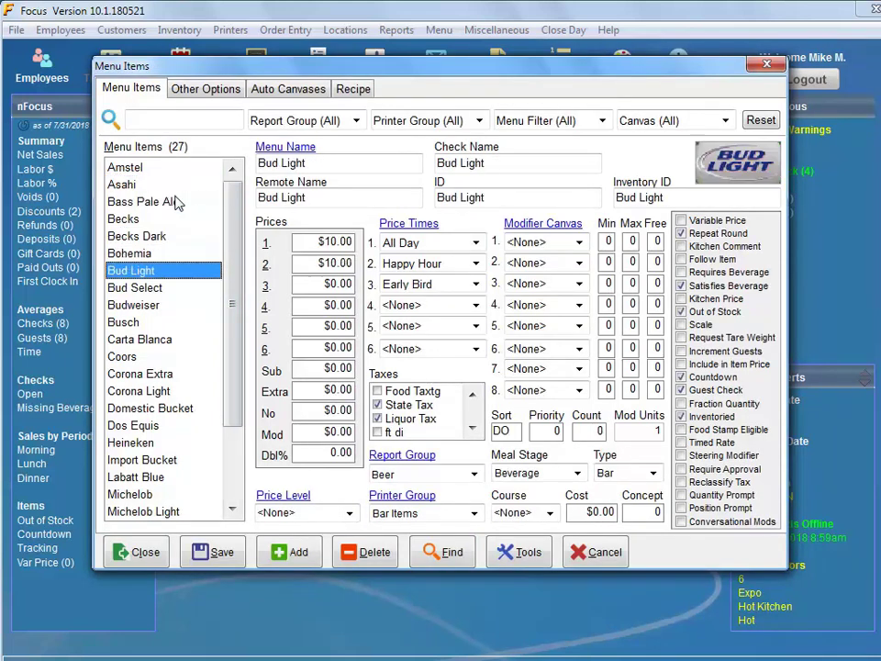
key(Down)
key(Down)
key(Down)
key(Down)
key(Down)
key(Down)
key(Down)
key(Down)
key(Down)
key(Down)
key(Down)
key(Down)
key(Down)
key(Down)
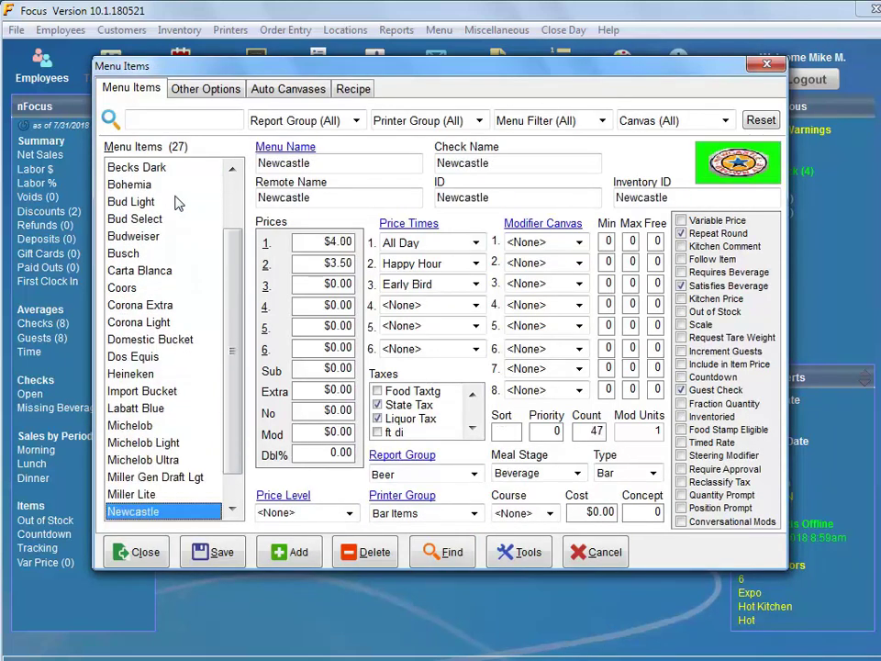
Filter menu items by the Fast Food canvas, listing 16 items.
click(427, 563)
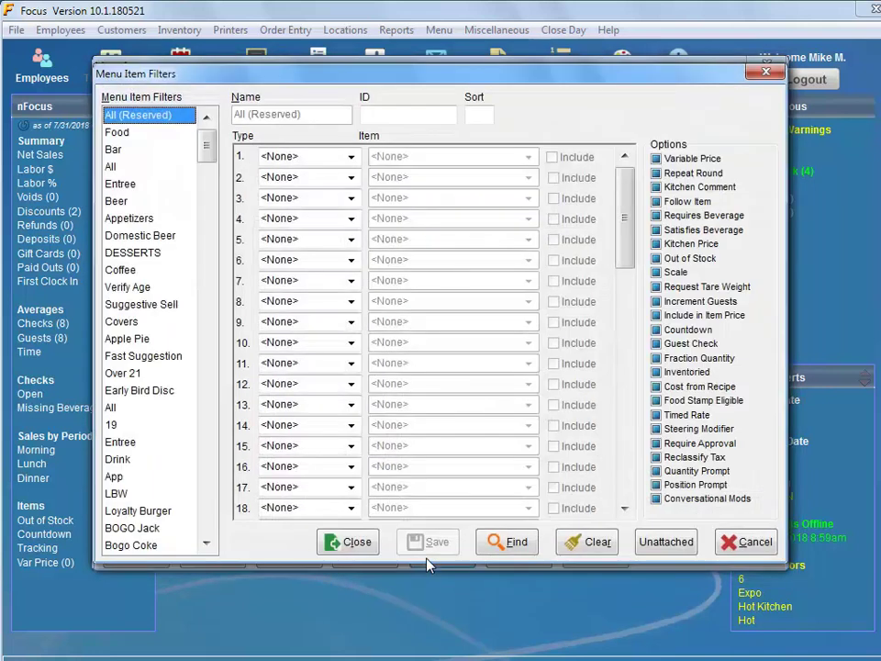
click(332, 163)
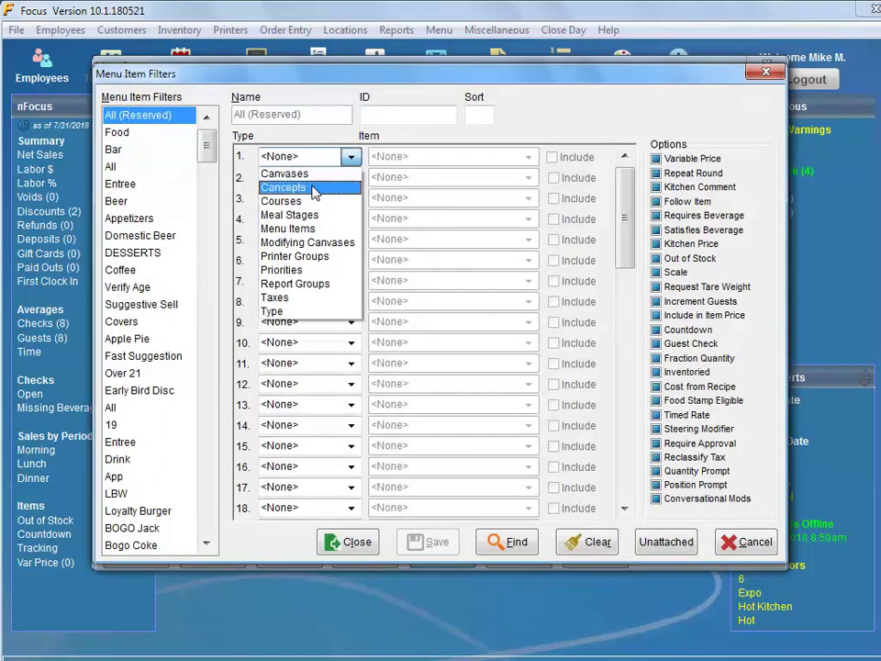
click(312, 177)
click(408, 159)
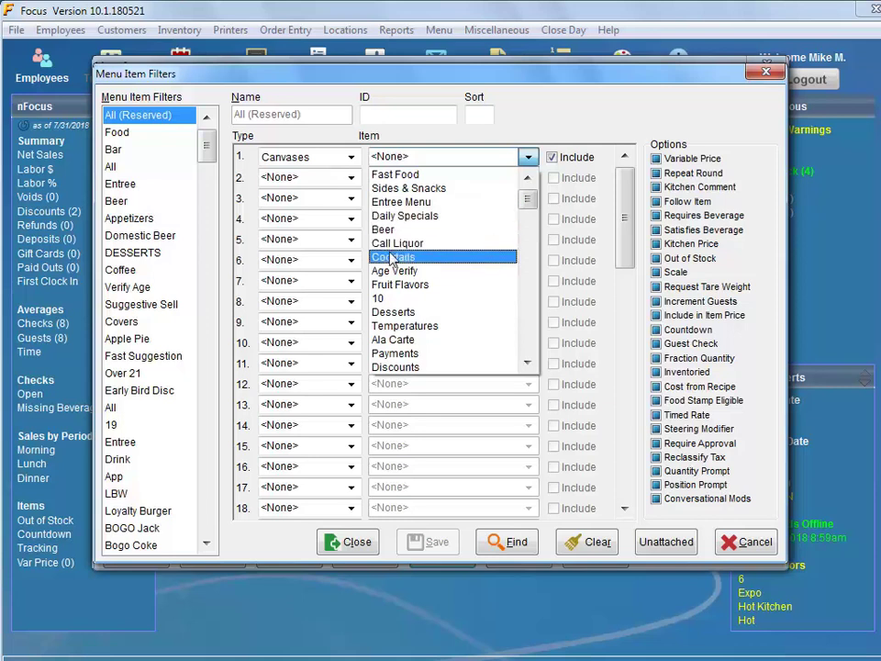
click(378, 173)
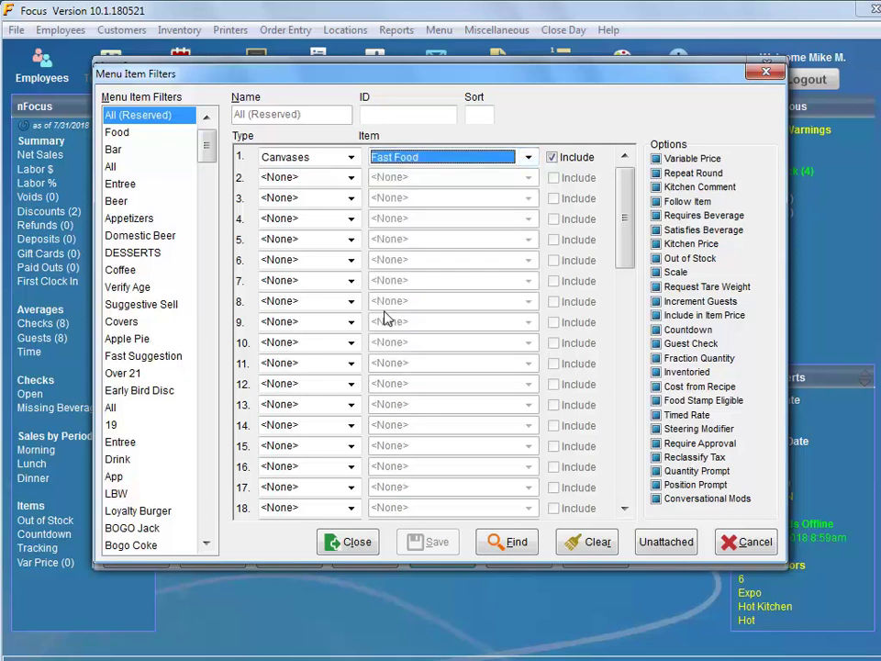
click(500, 541)
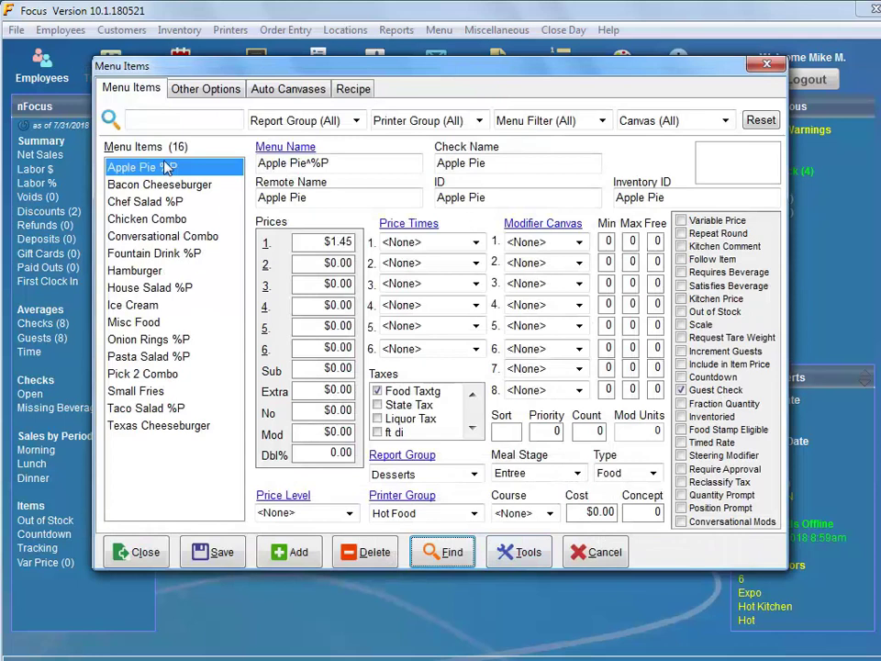
Review the Fast Food items from Bacon Cheeseburger through Ice Cream.
click(147, 187)
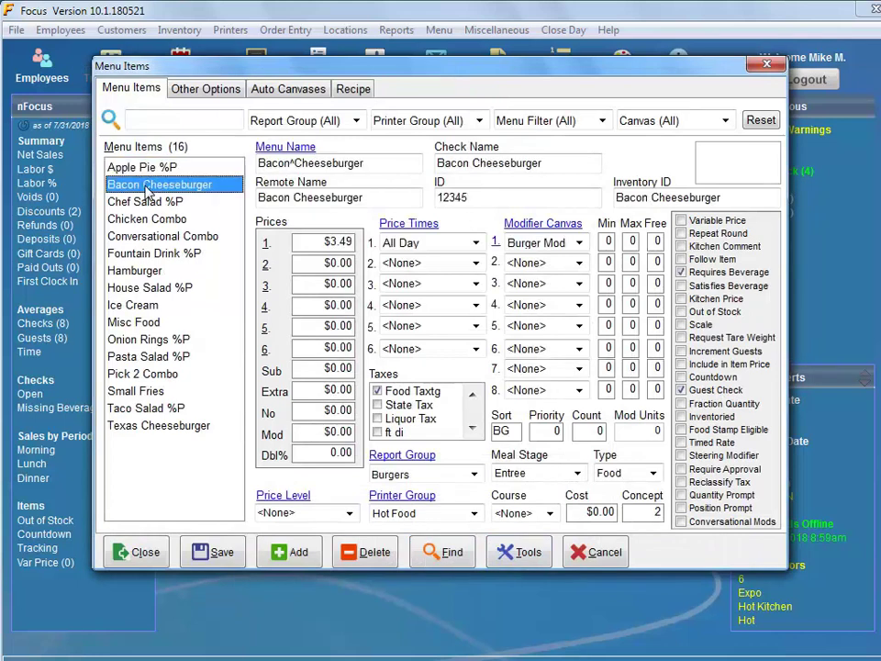
key(Down)
key(Down)
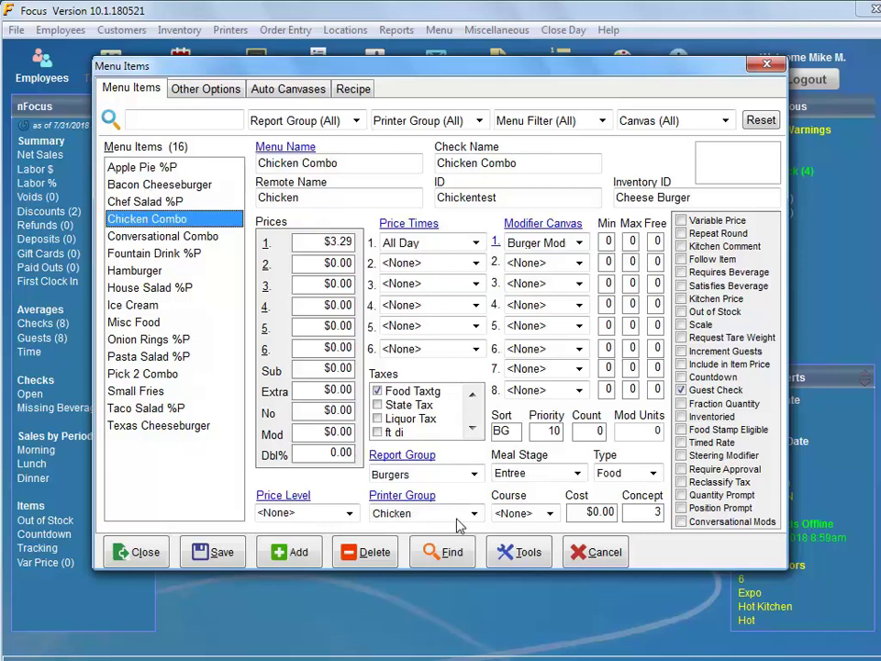
click(196, 236)
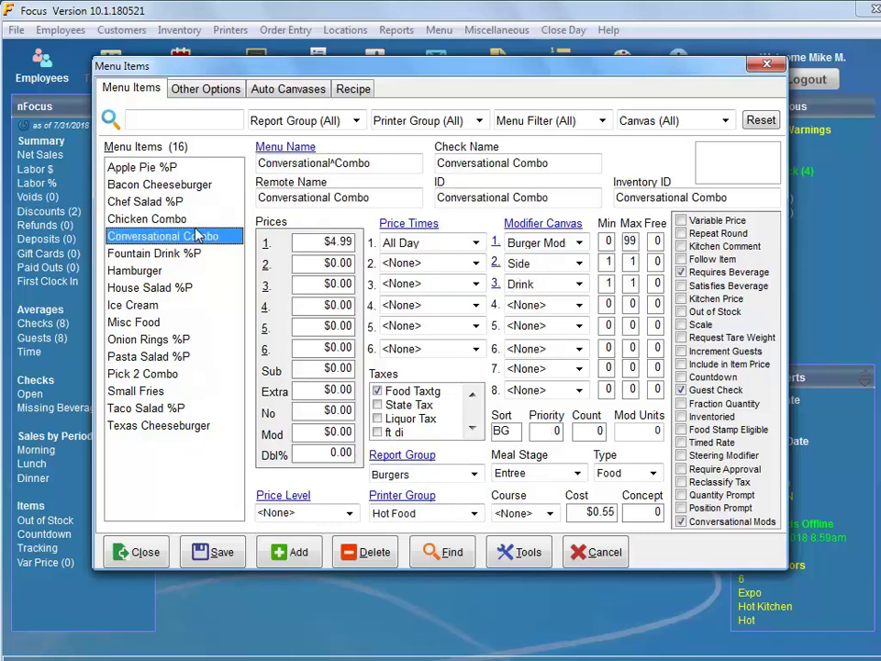
click(165, 254)
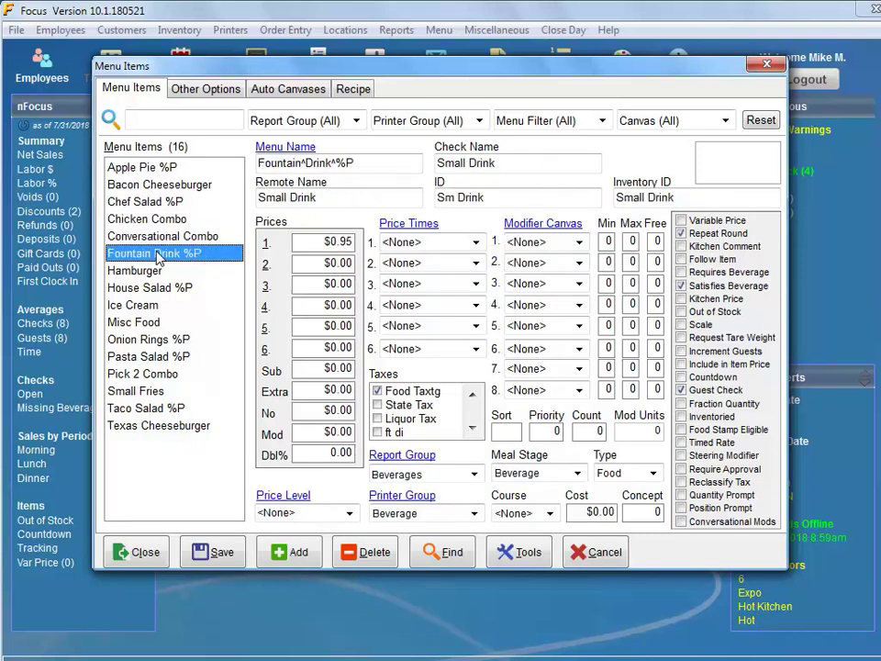
click(145, 270)
key(Down)
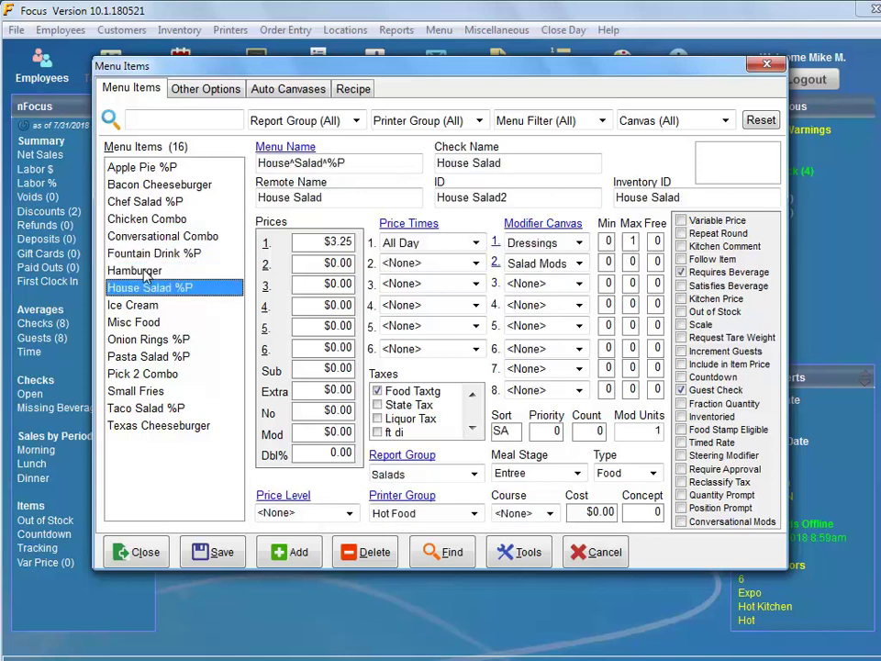
key(Down)
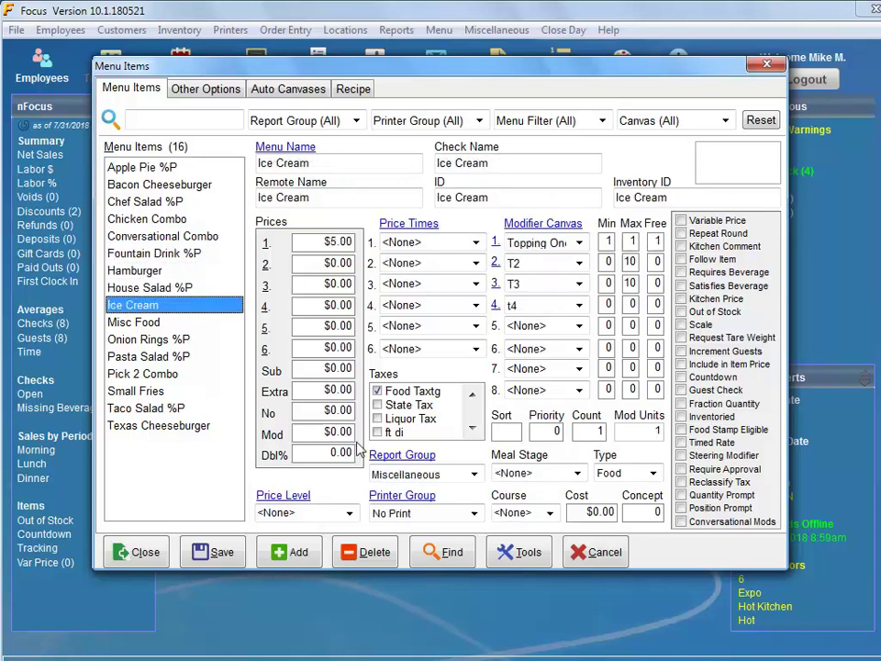
Continue reviewing items from Misc Food through Taco Salad %P.
click(153, 323)
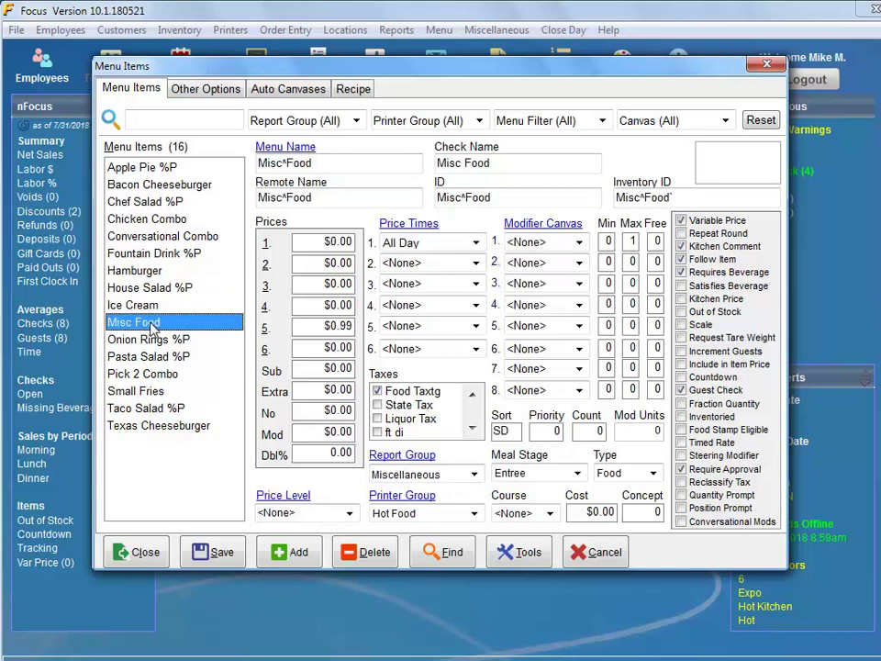
key(Down)
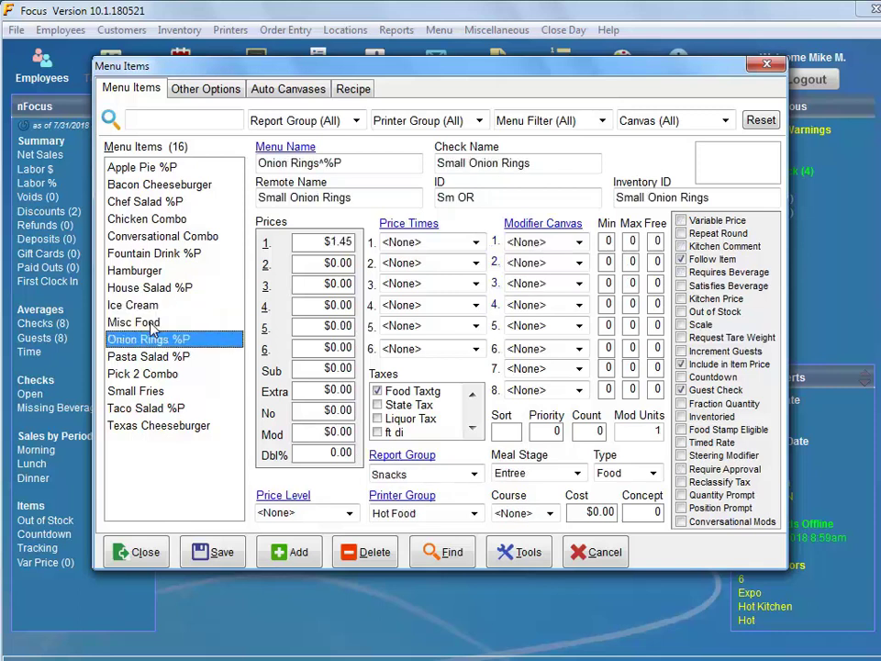
click(200, 360)
key(Down)
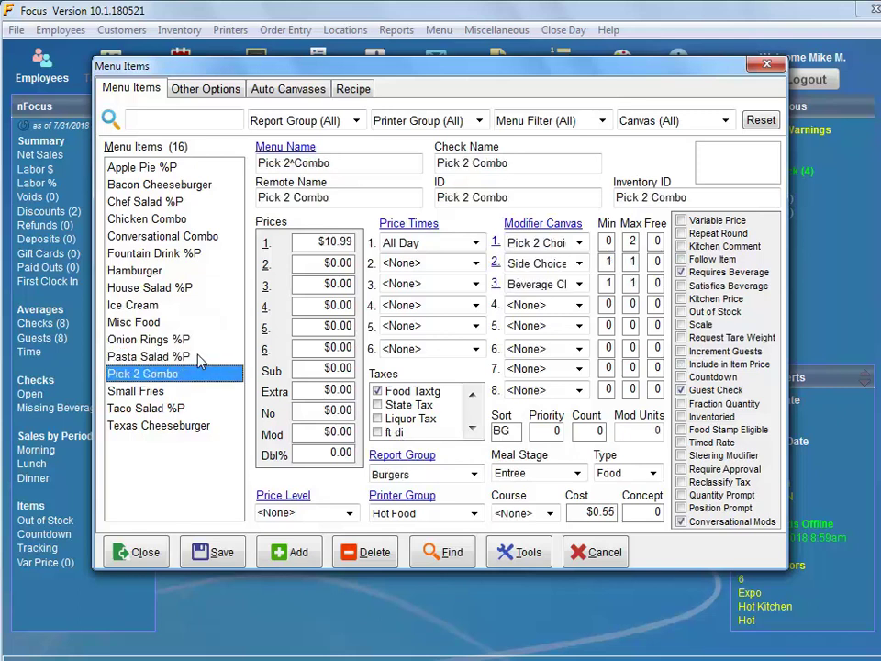
key(Down)
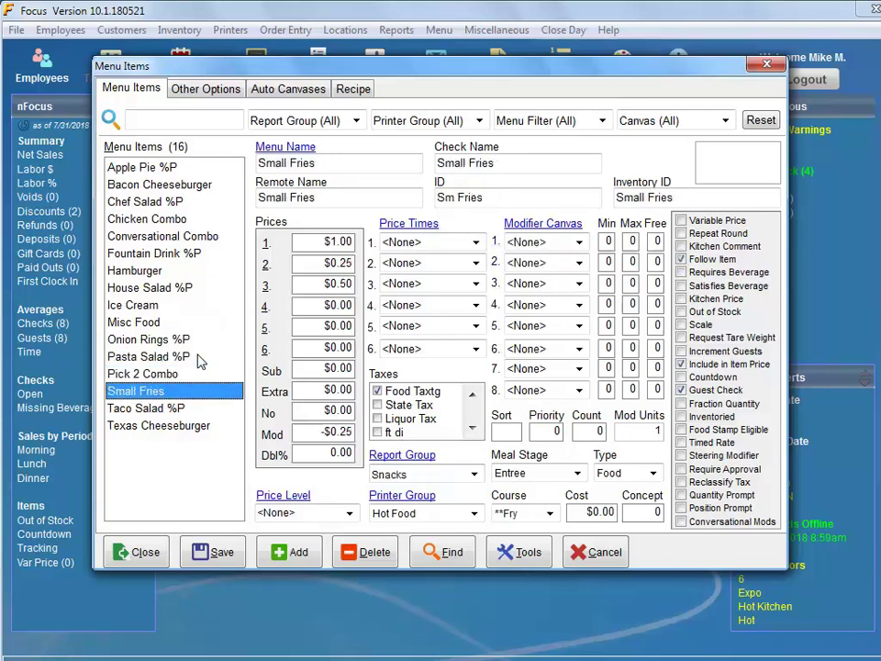
key(Down)
key(Down)
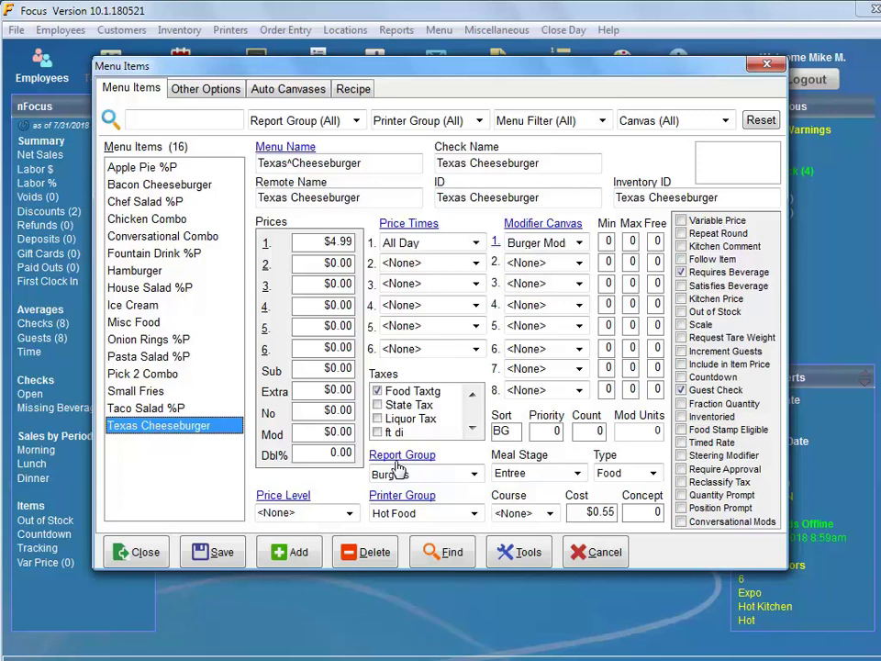
Rename filter 19 to 'BOGO Burgers', set row 1 to the Burgers report group, and save.
click(447, 558)
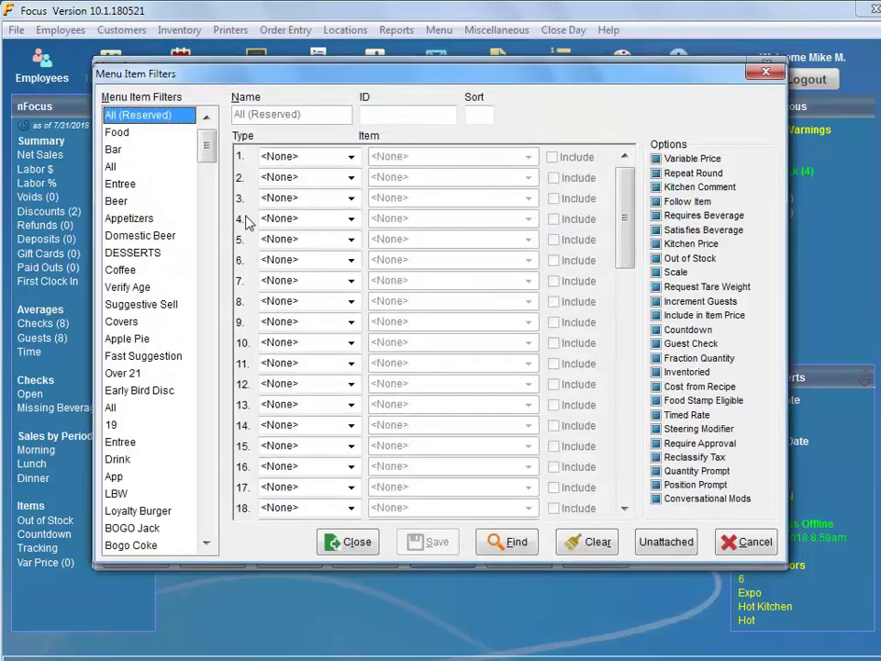
click(127, 425)
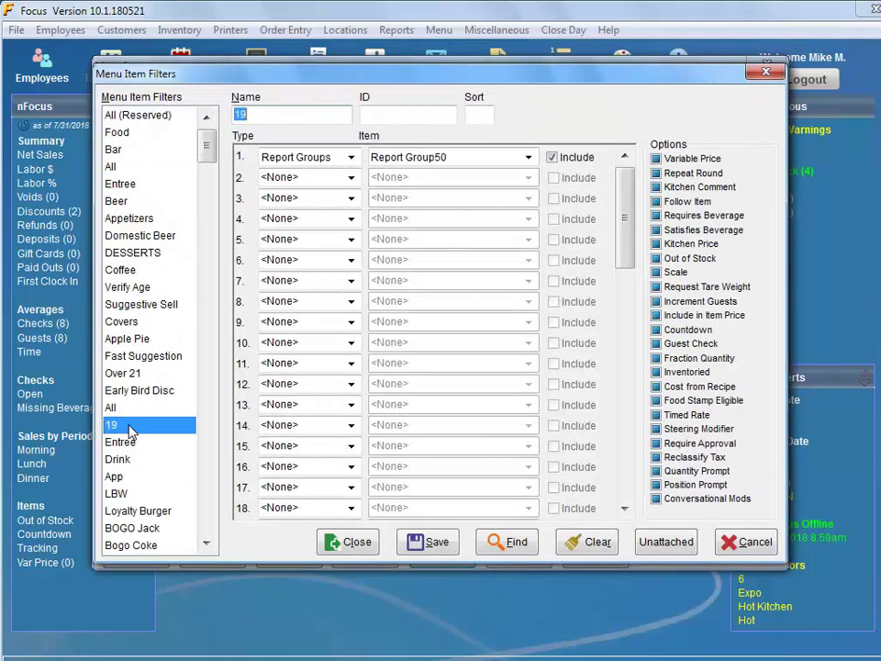
text(BOGO Burgers)
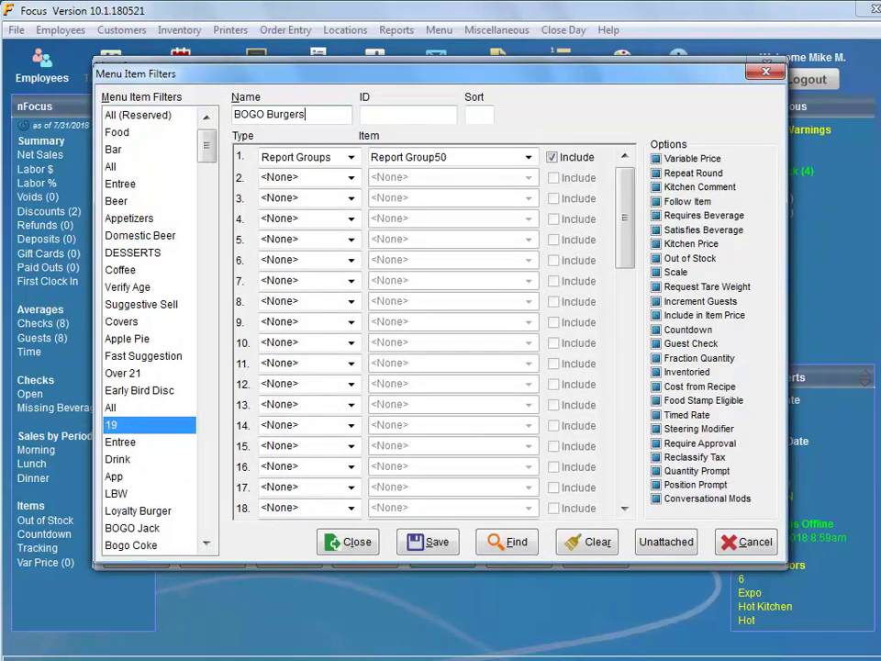
click(439, 161)
click(432, 162)
key(b)
key(b)
key(b)
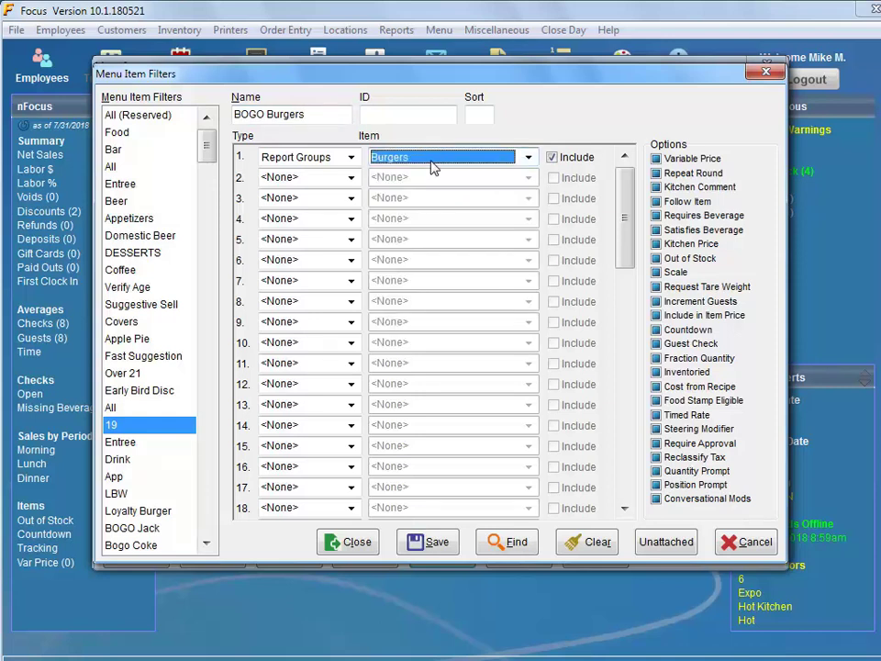
click(420, 541)
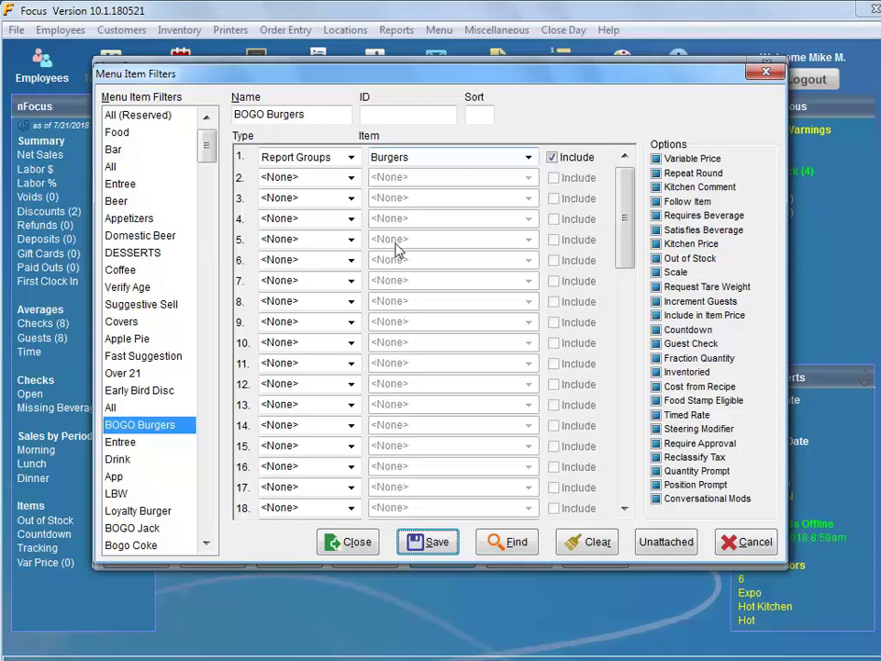
Filter menu items by sort code BG and browse the 7 burger items listed.
click(352, 549)
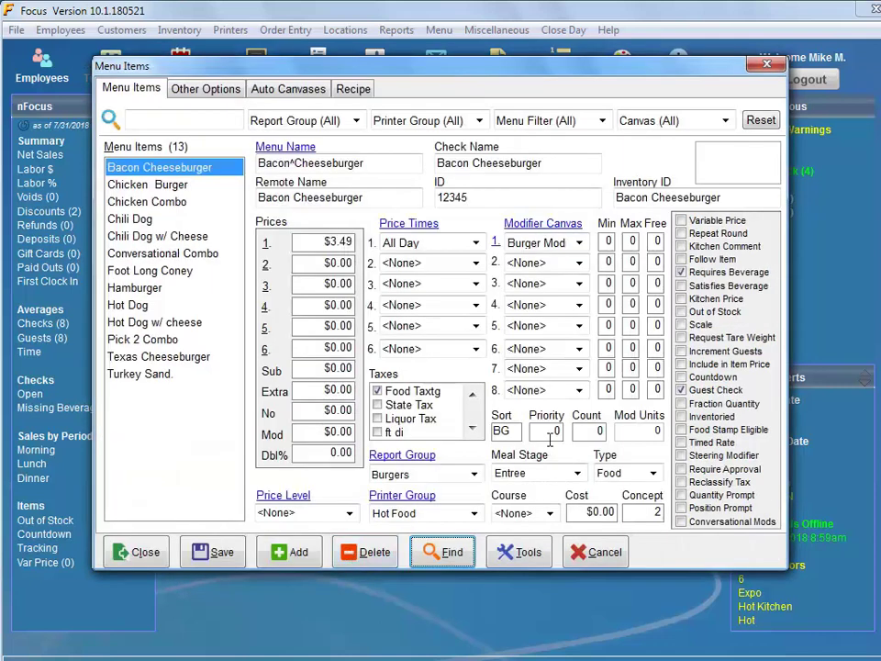
double_click(500, 431)
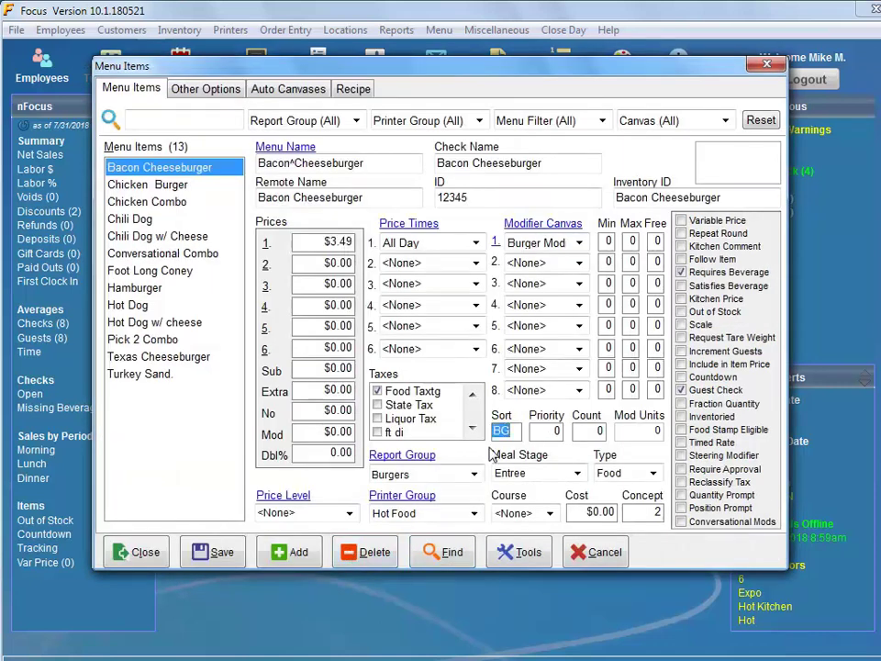
click(457, 553)
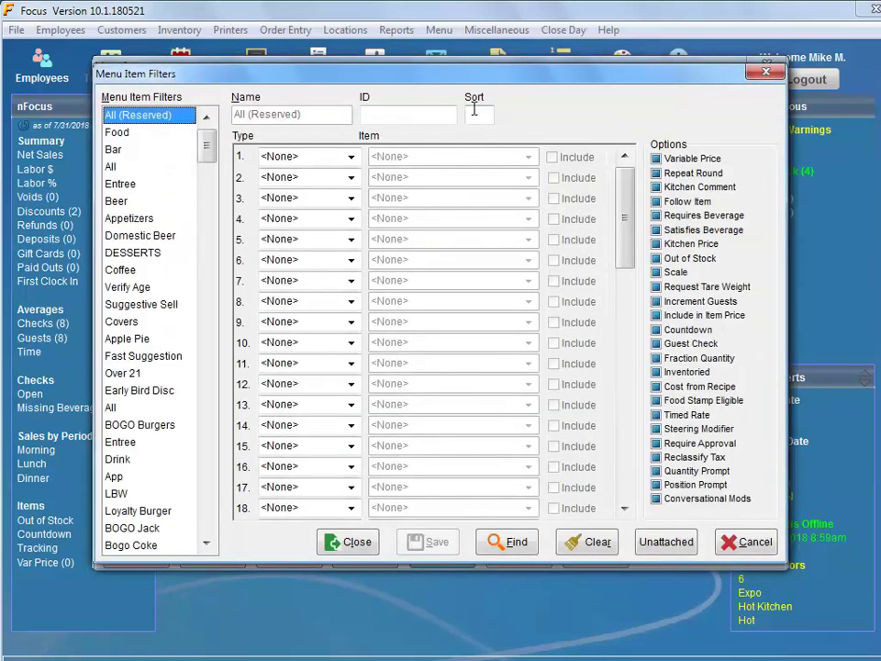
click(474, 113)
text(B)
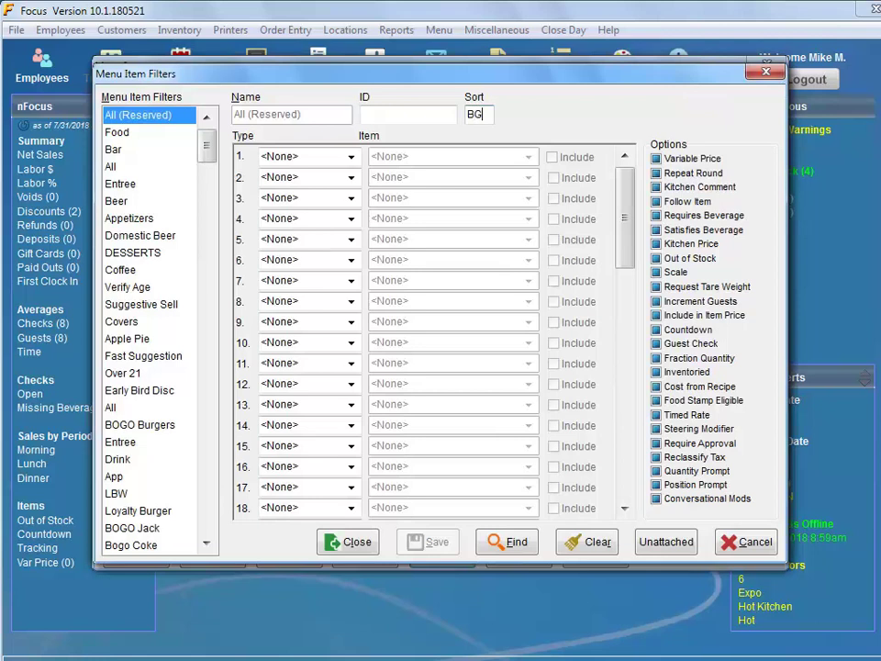
text(G)
click(508, 543)
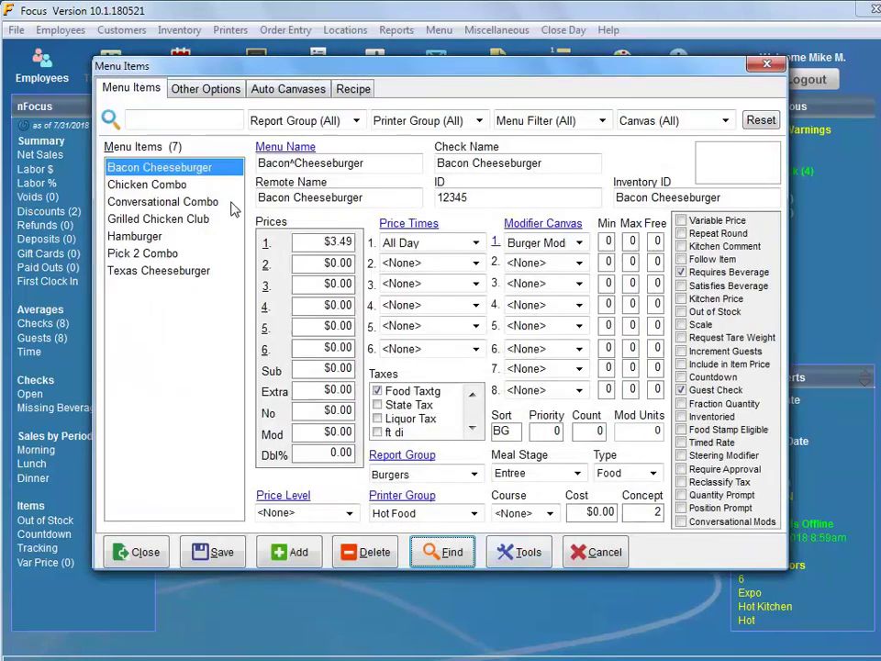
click(180, 187)
key(Down)
key(Down)
key(Down)
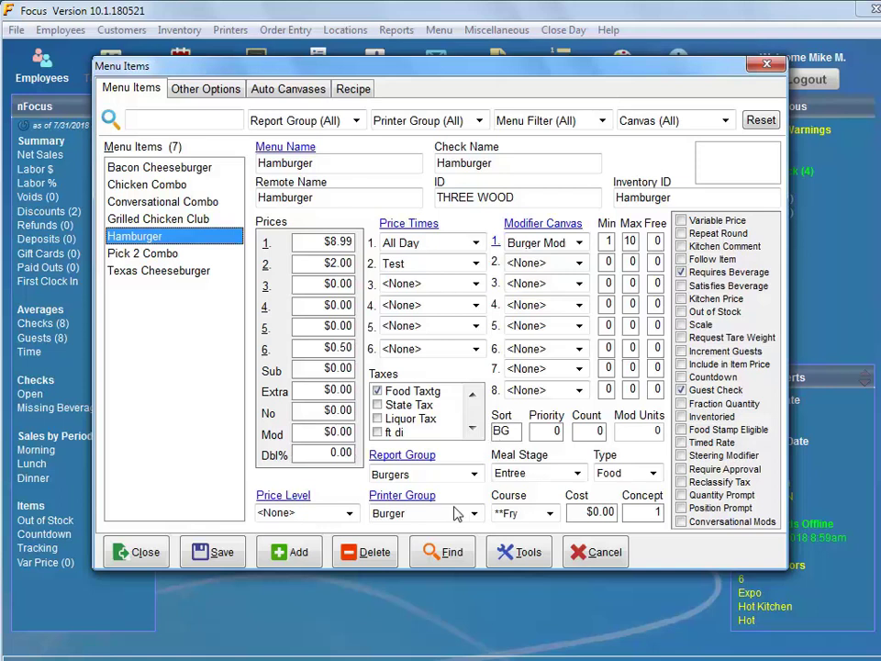
Filter menu items by the Liquor report group, listing 133 items.
click(448, 559)
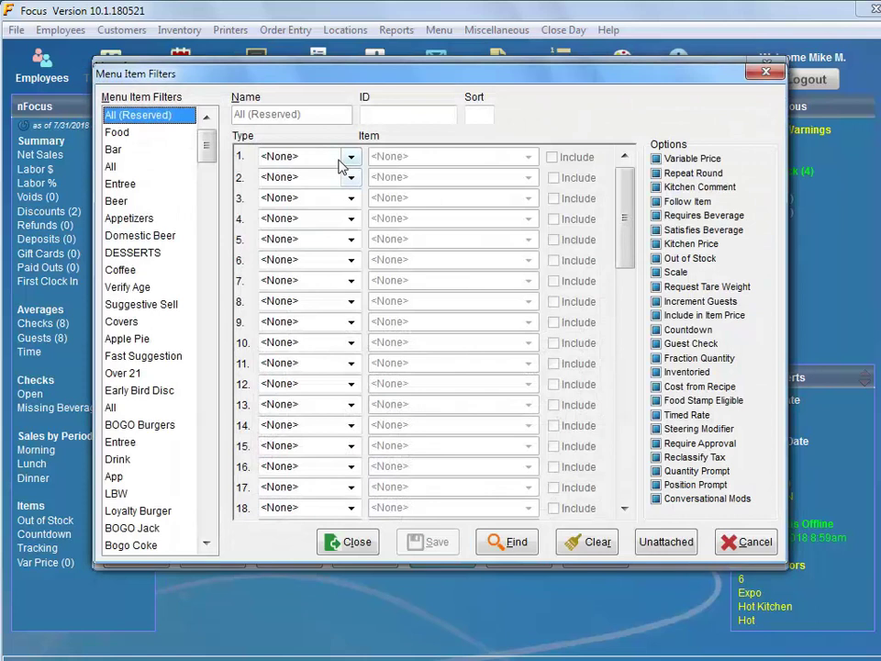
click(344, 159)
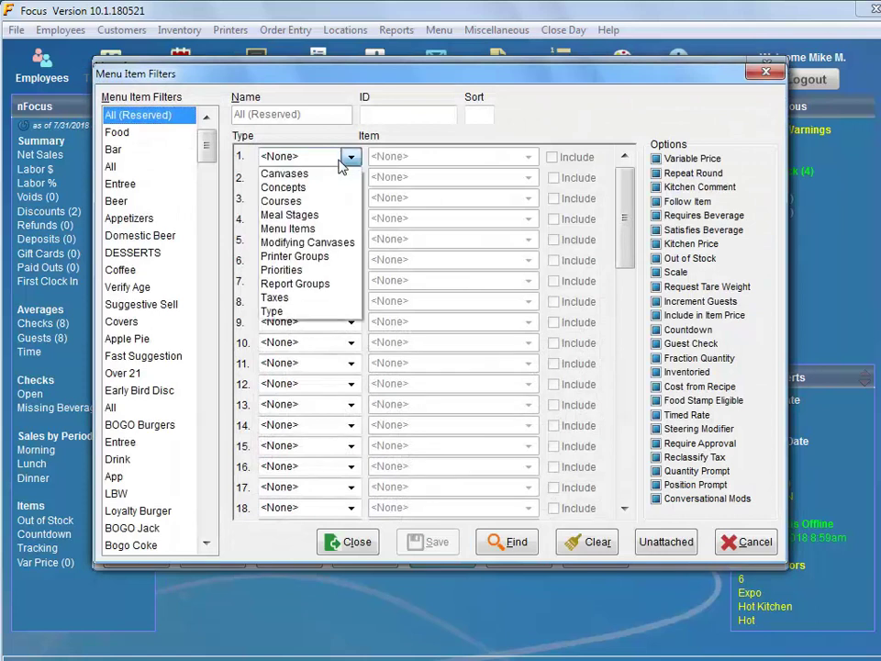
click(296, 284)
click(417, 163)
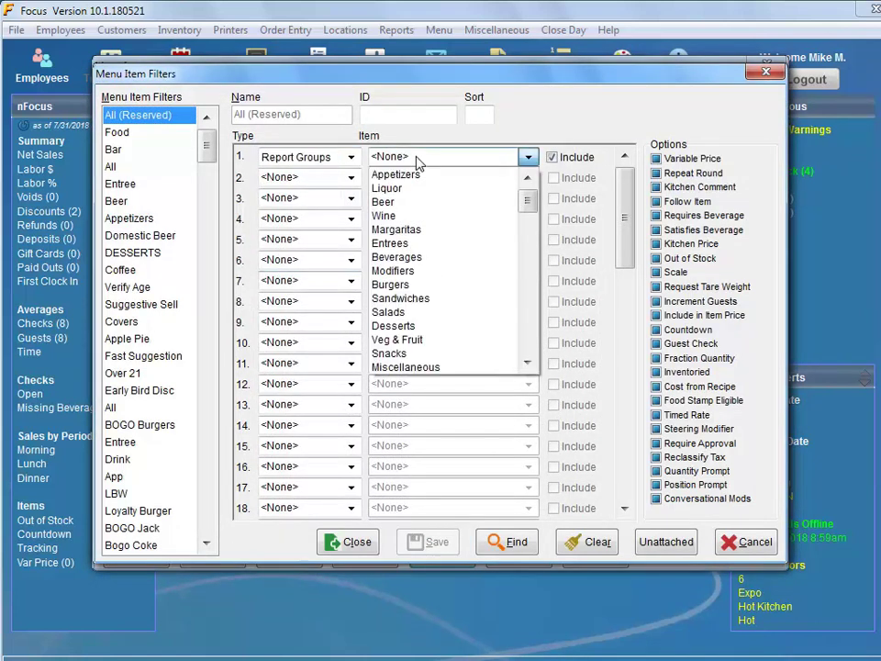
click(395, 189)
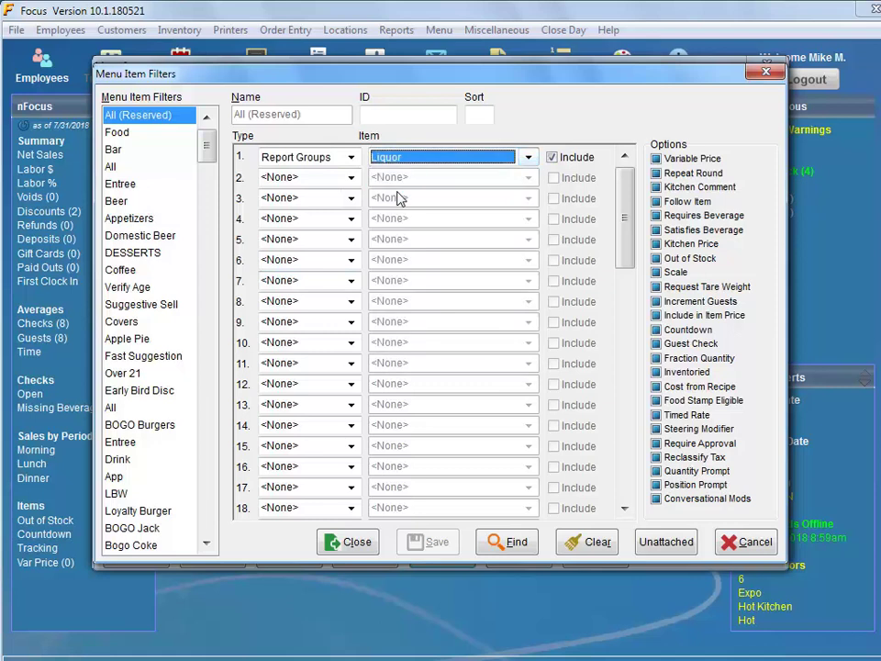
click(511, 543)
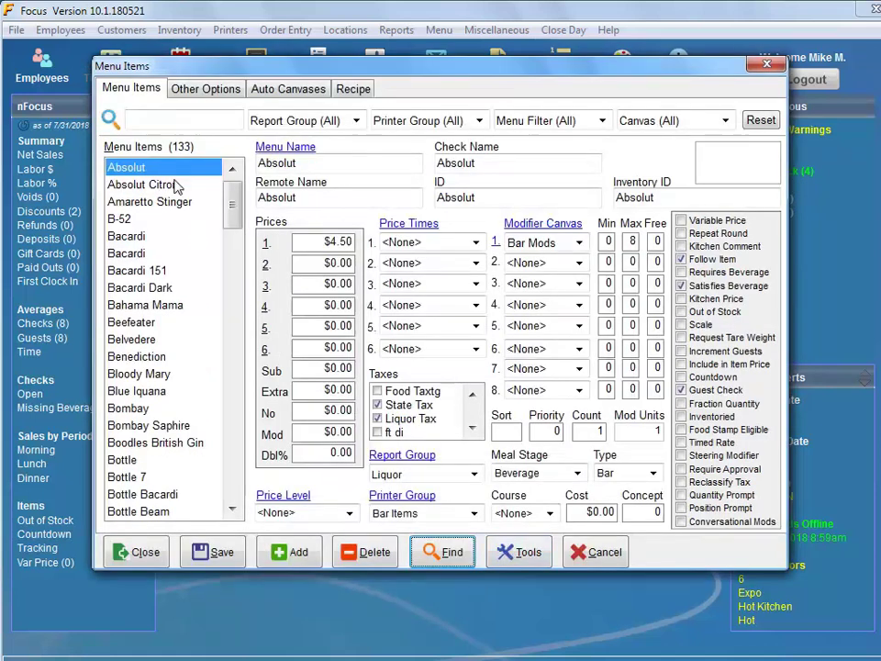
Enter sort code VK for Absolut, Absolut Citron and Belvedere.
click(505, 430)
text(VK)
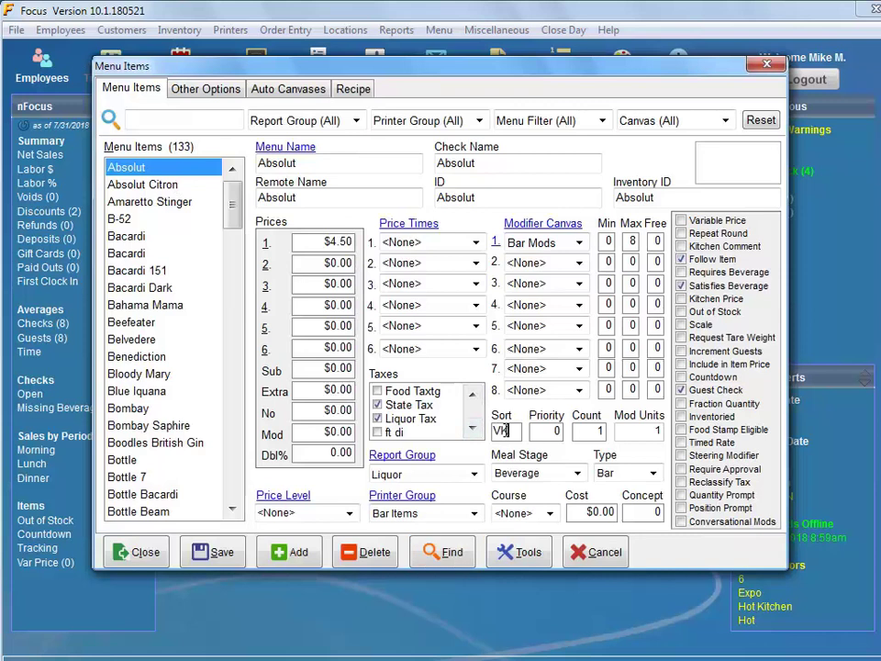
click(170, 186)
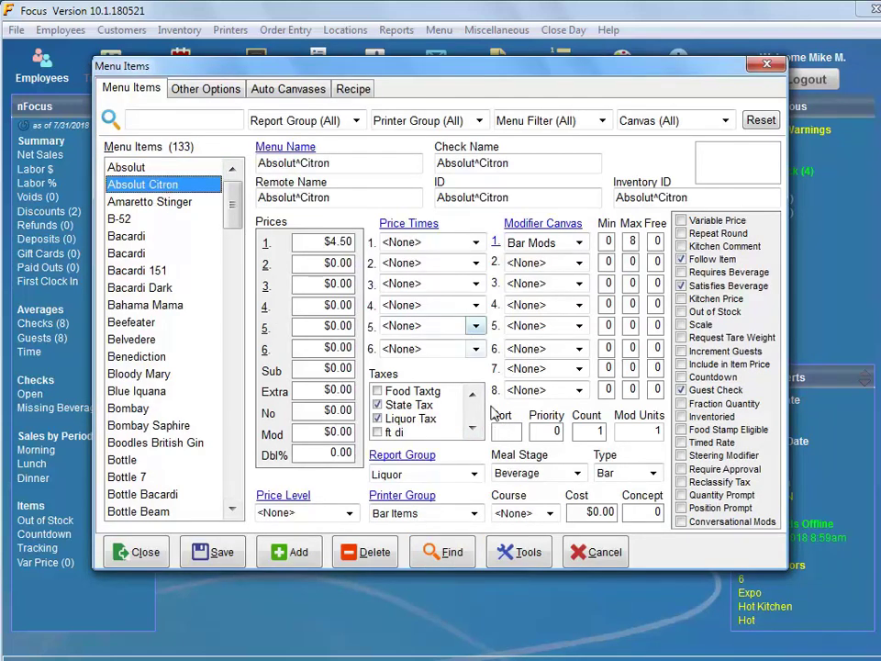
text(VK)
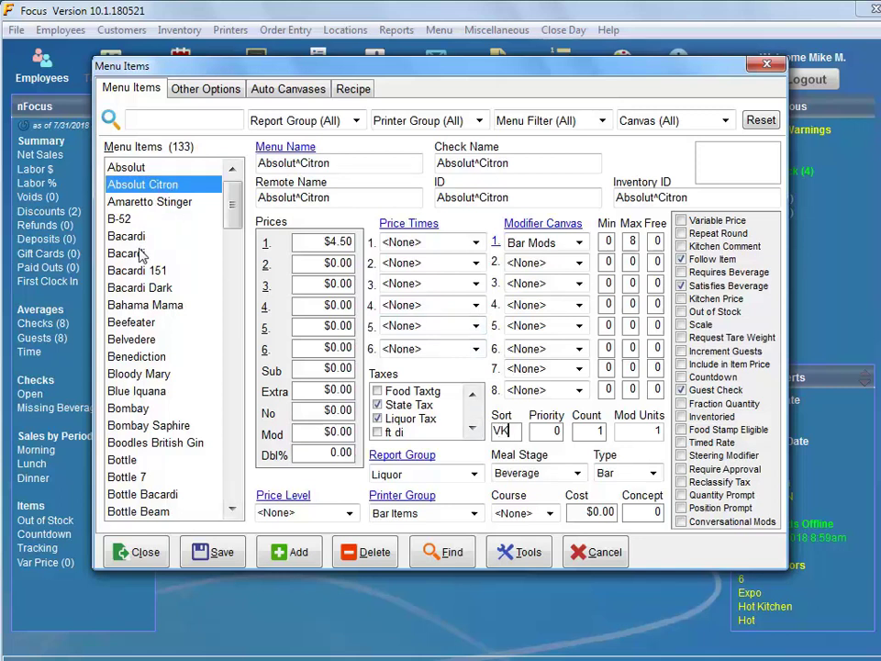
click(132, 339)
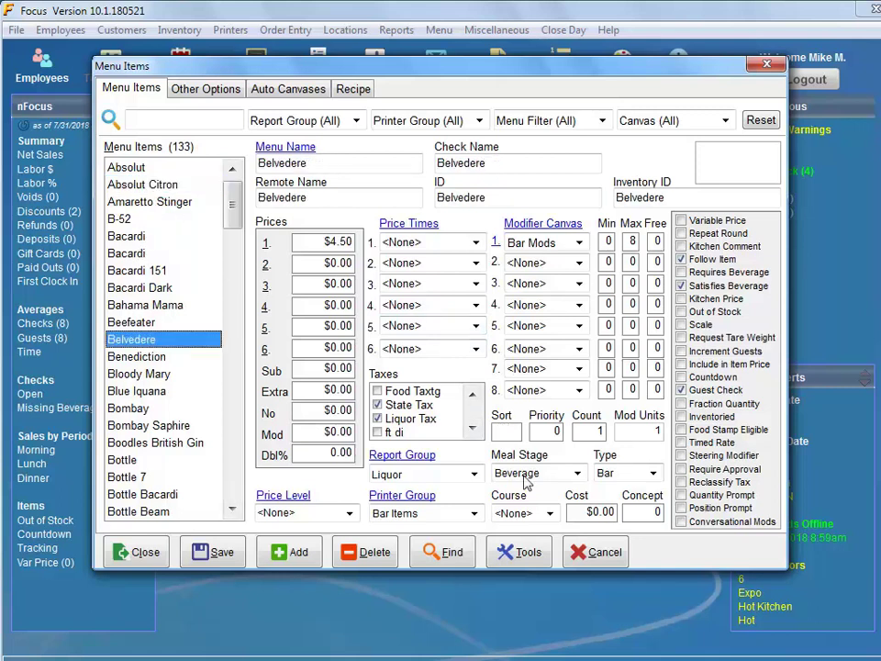
click(504, 431)
text(VK)
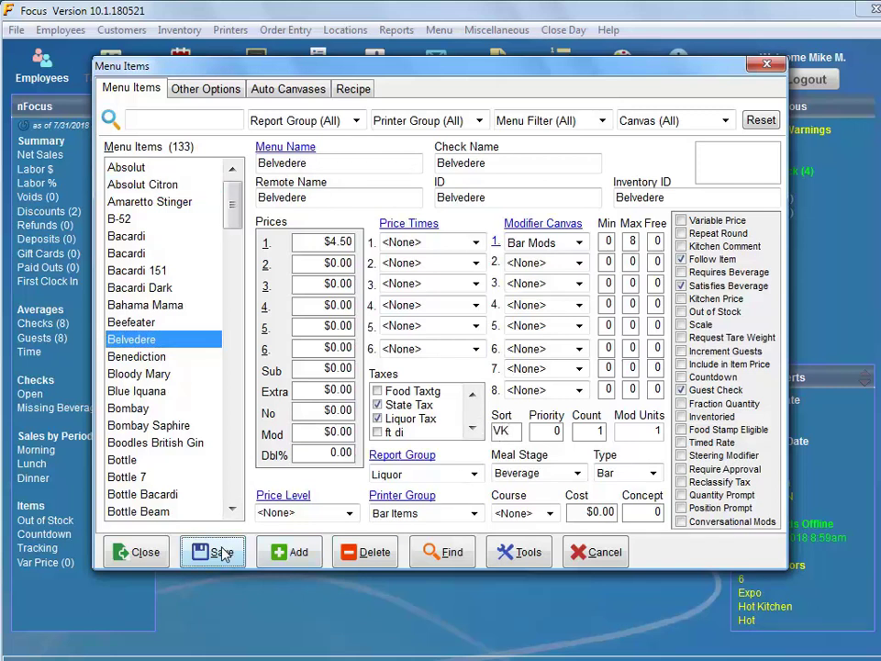
Filter by sort code VK, showing only Absolut, Absolut Citron and Belvedere.
click(442, 553)
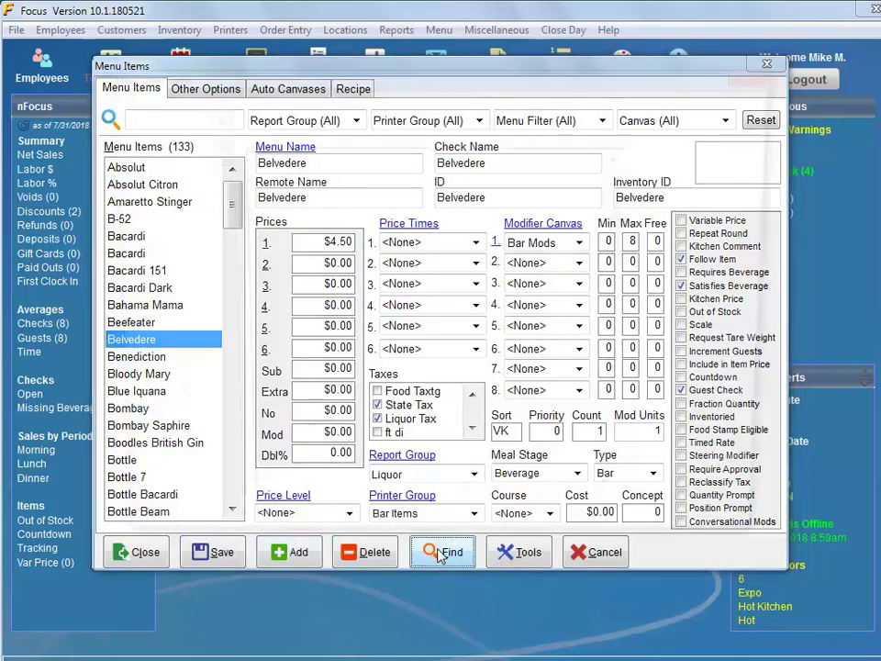
click(476, 114)
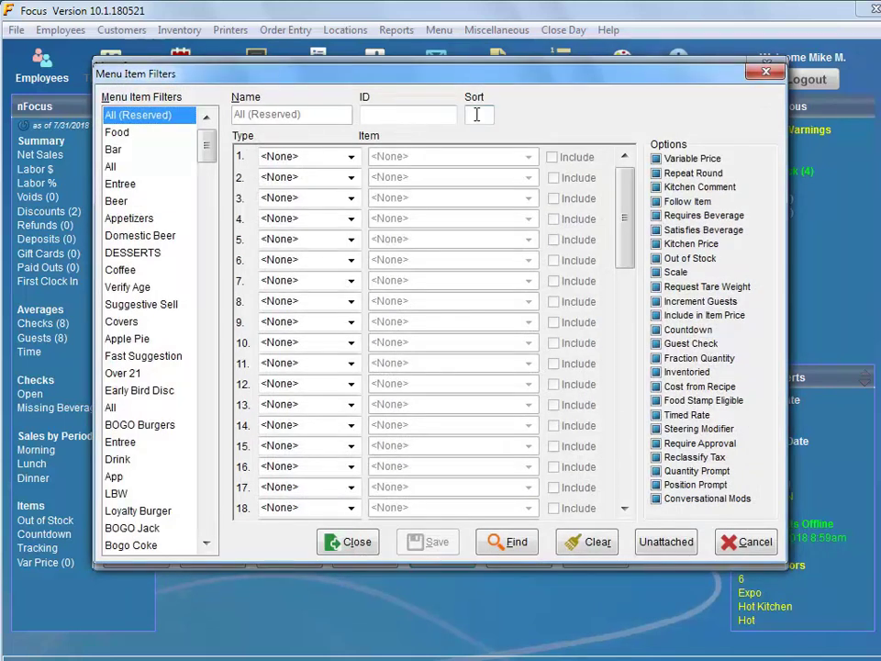
text(VK)
click(503, 542)
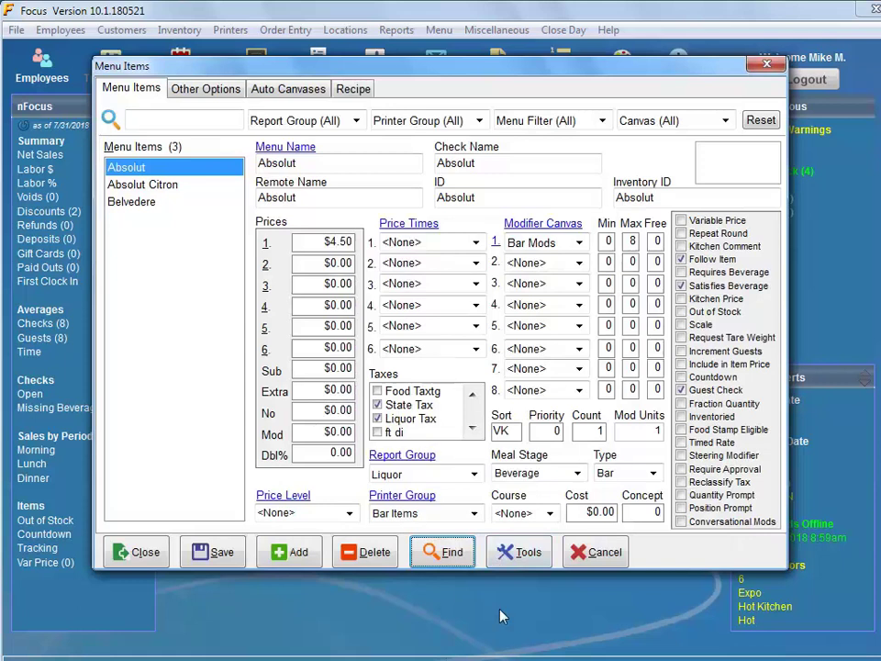
Filter menu items by the Liquor report group.
click(449, 548)
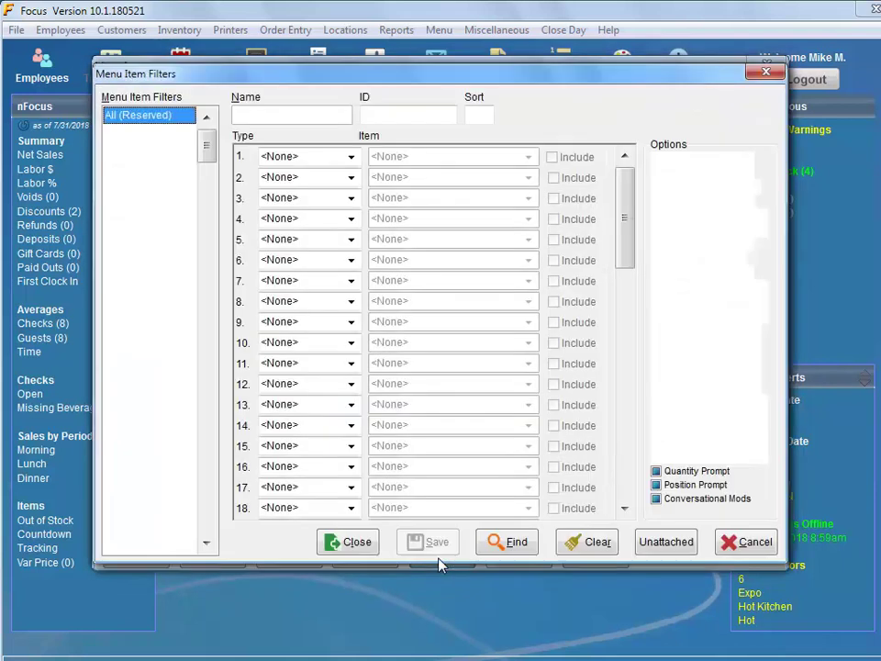
click(309, 157)
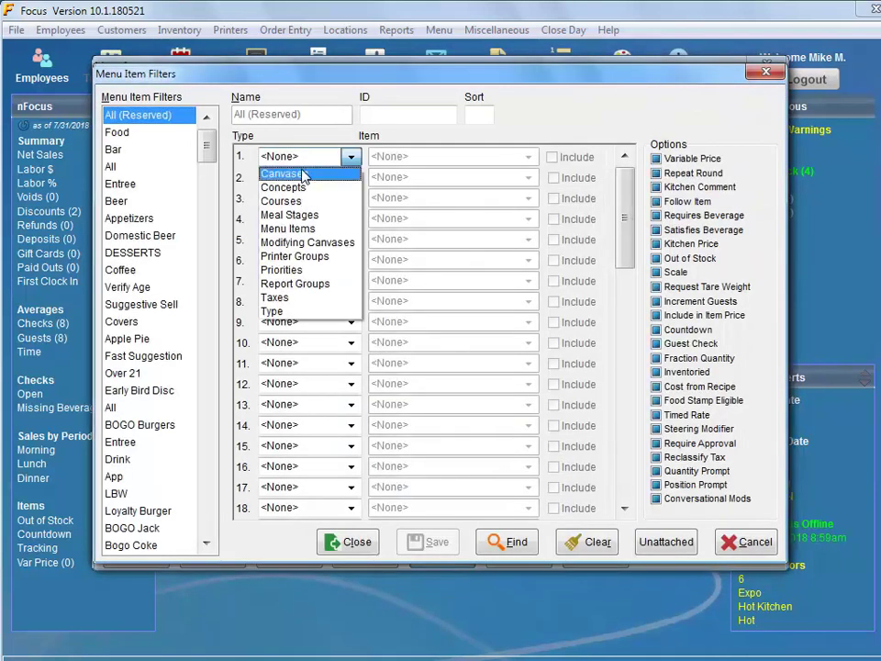
click(294, 284)
click(430, 160)
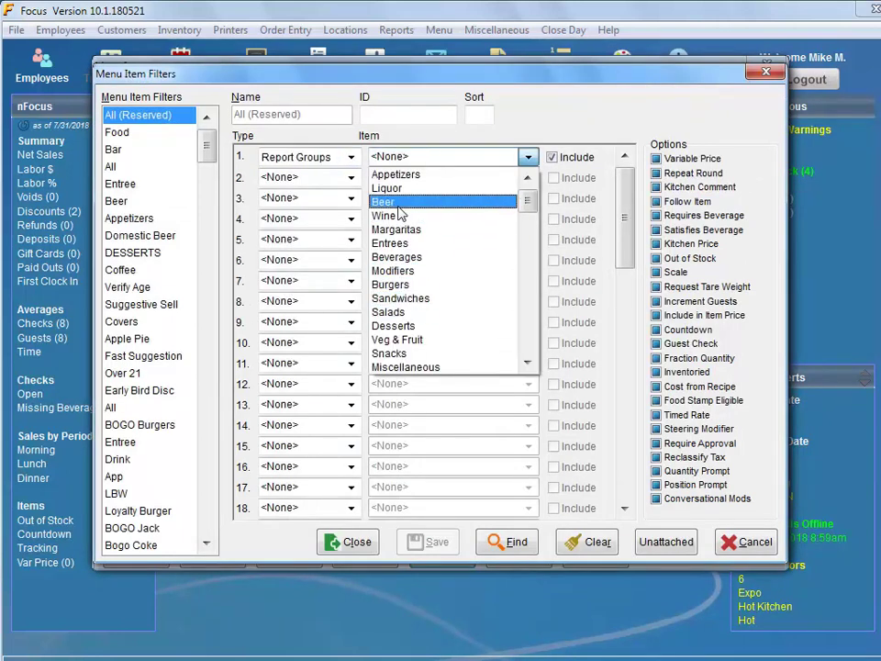
click(400, 189)
click(507, 541)
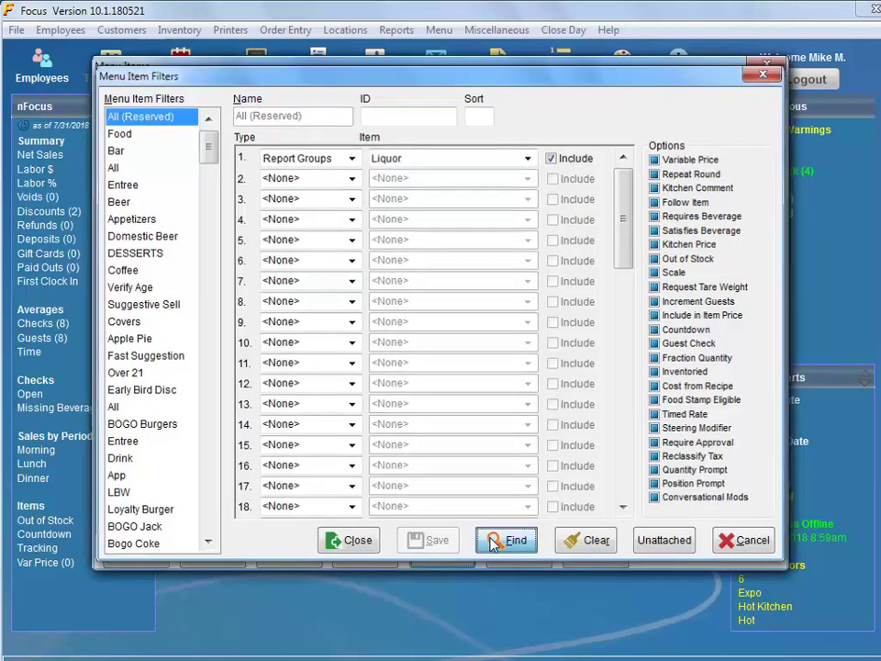
Give Well Vodka sort key VK and concept 1, and save.
drag(230, 220, 218, 496)
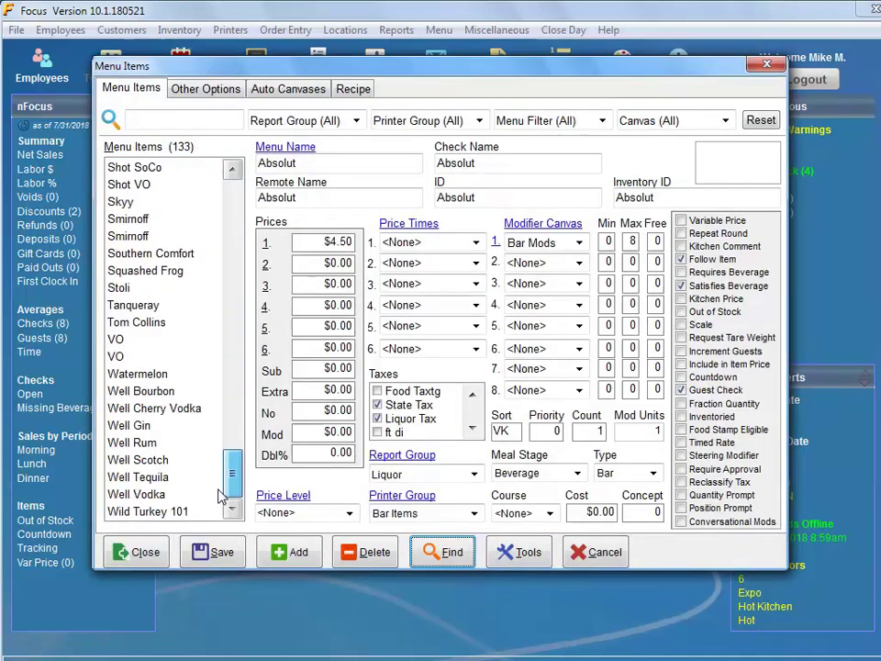
click(194, 493)
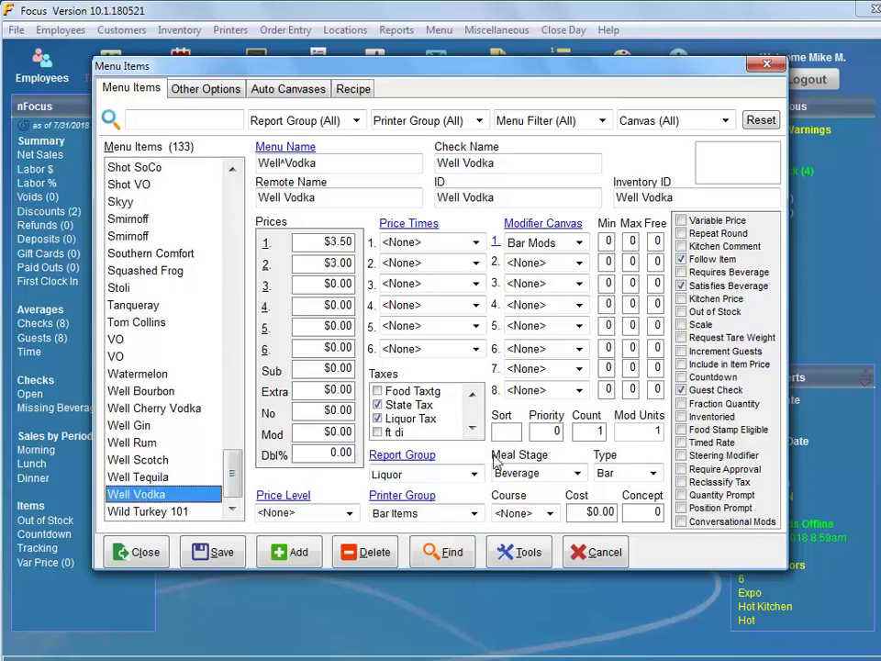
click(512, 433)
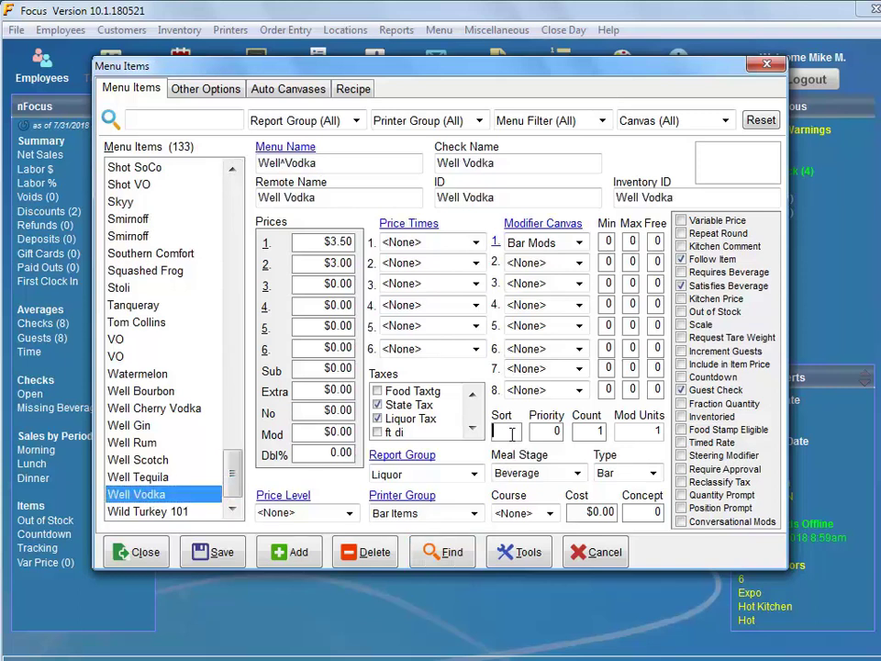
text(VK)
click(645, 515)
text(1)
click(220, 553)
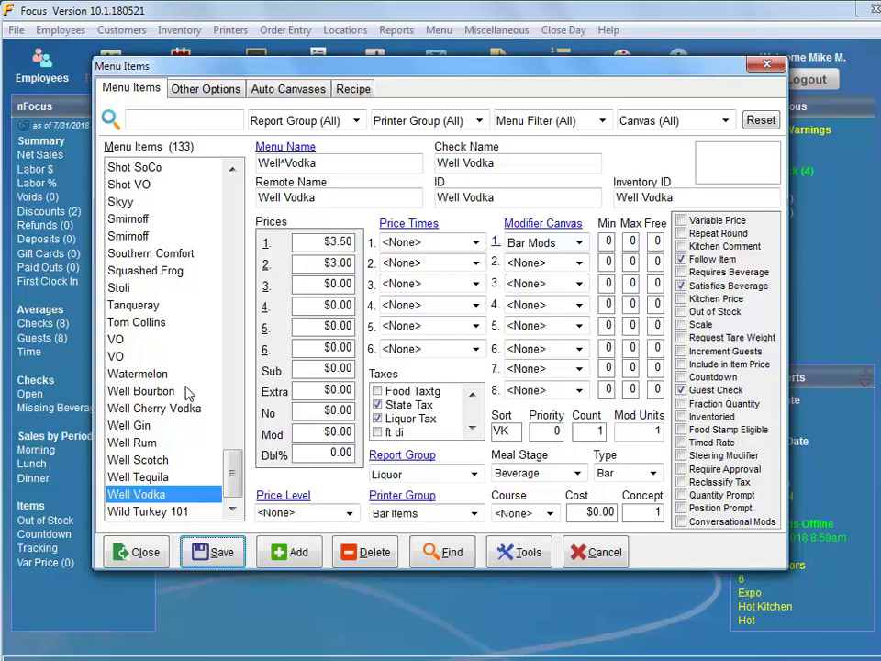
Give Smirnoff concept 2 and save, then set Belvedere's concept tier to 3.
click(145, 218)
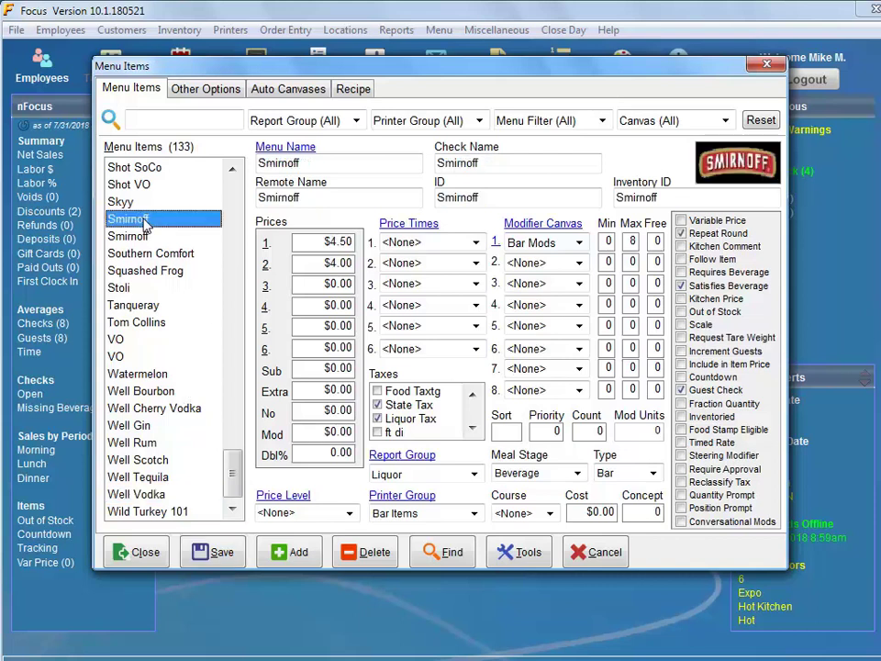
click(517, 433)
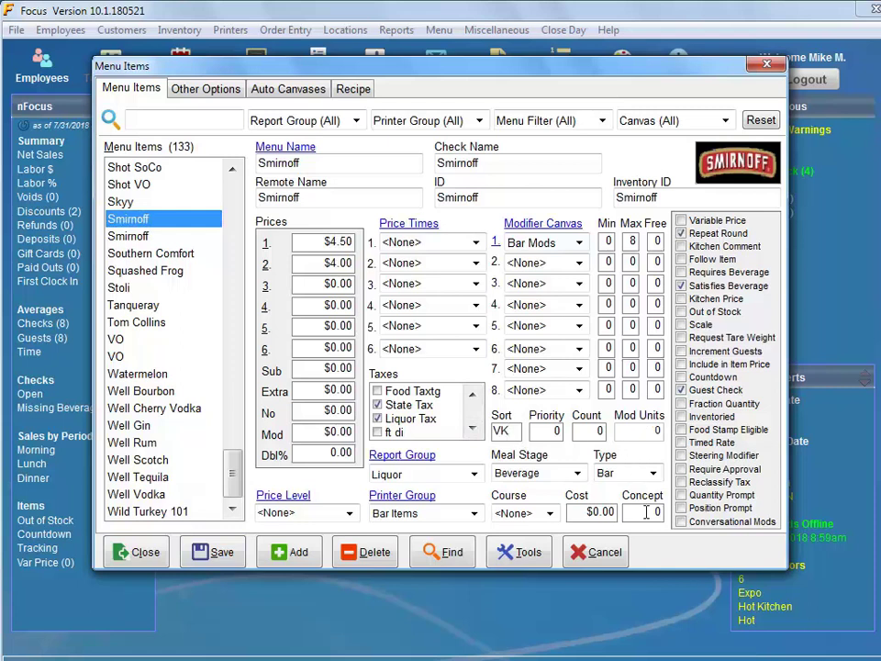
text(2)
click(216, 552)
drag(232, 468, 241, 182)
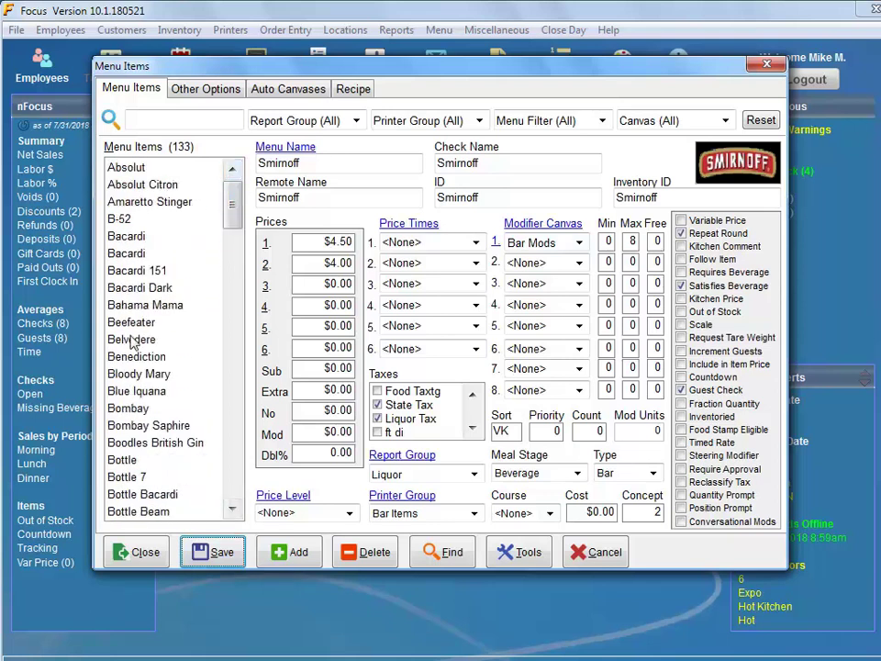
click(192, 338)
click(643, 510)
Save Belvedere as concept 3, then filter sort VK by Concepts / Concept 3 to find only Belvedere.
text(3)
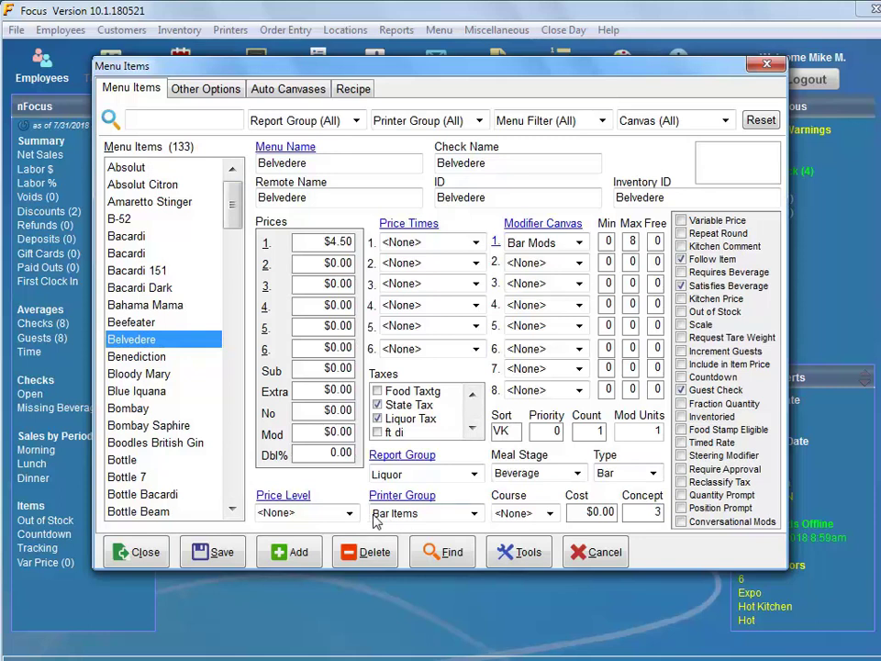
click(223, 551)
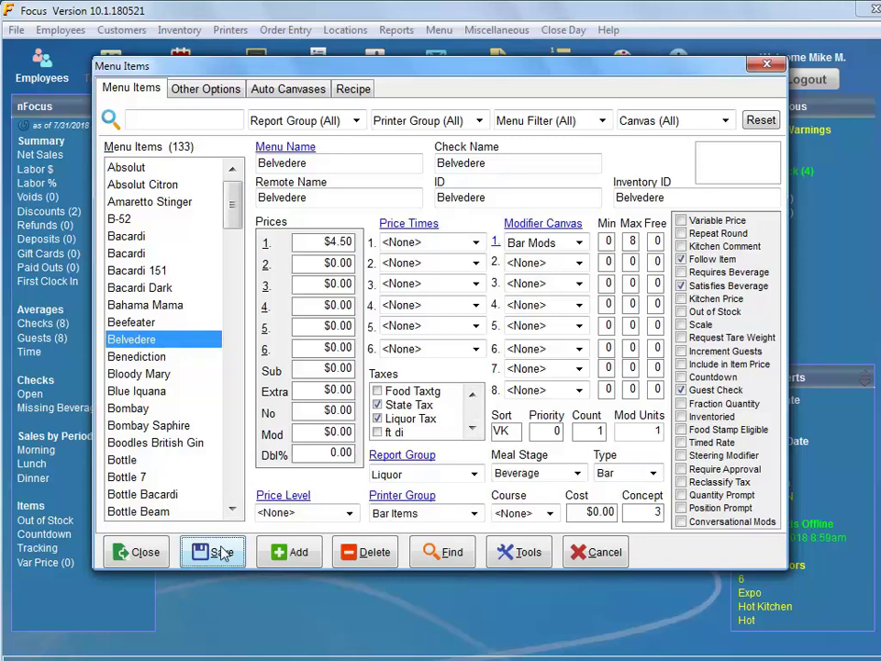
click(436, 554)
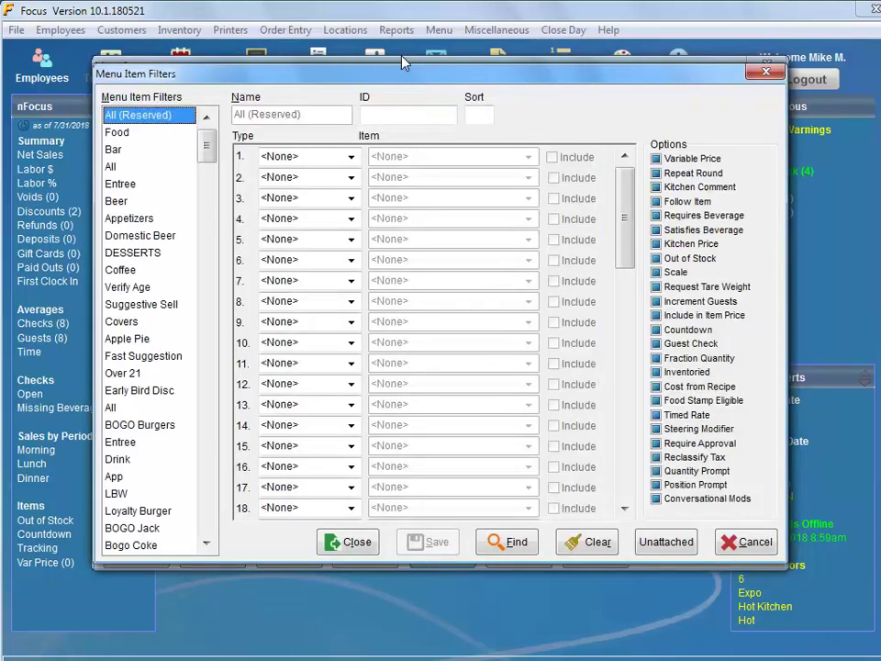
click(478, 114)
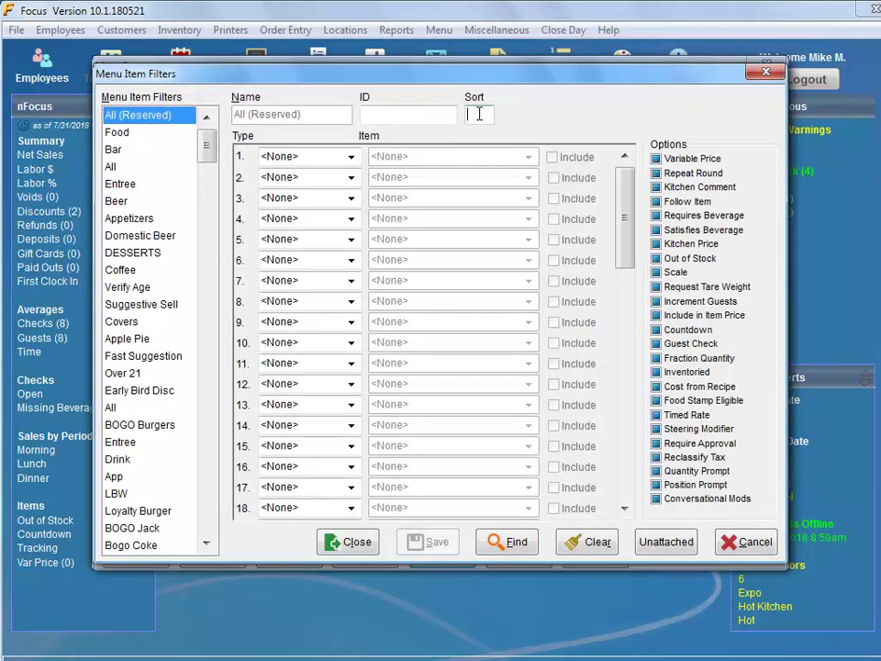
click(339, 158)
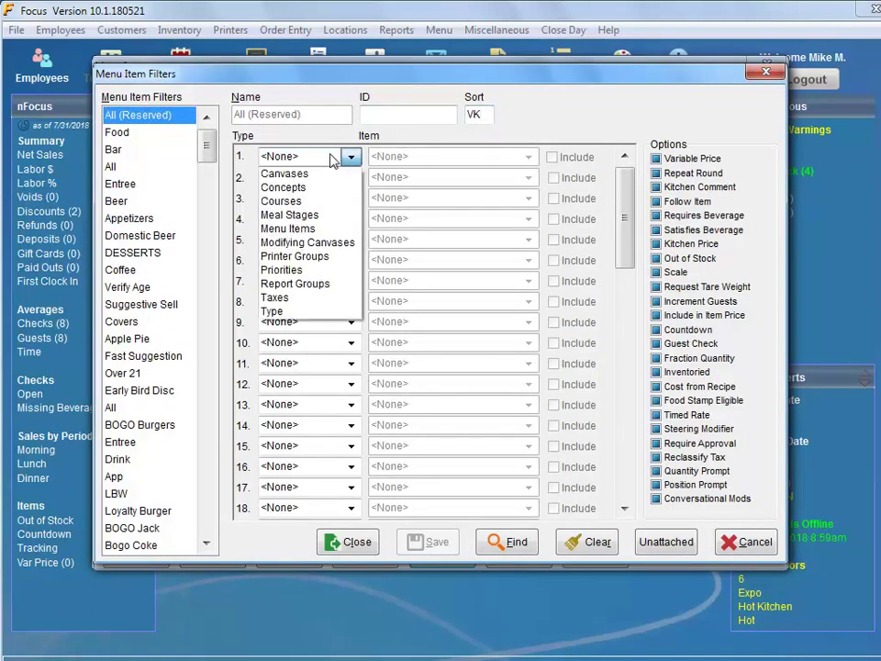
click(310, 187)
click(392, 159)
click(395, 215)
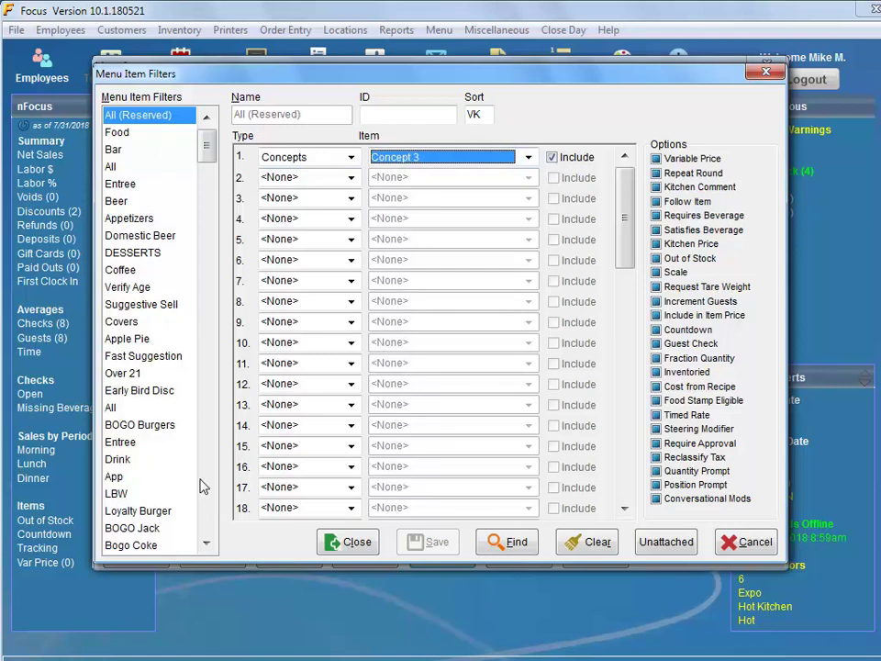
click(498, 542)
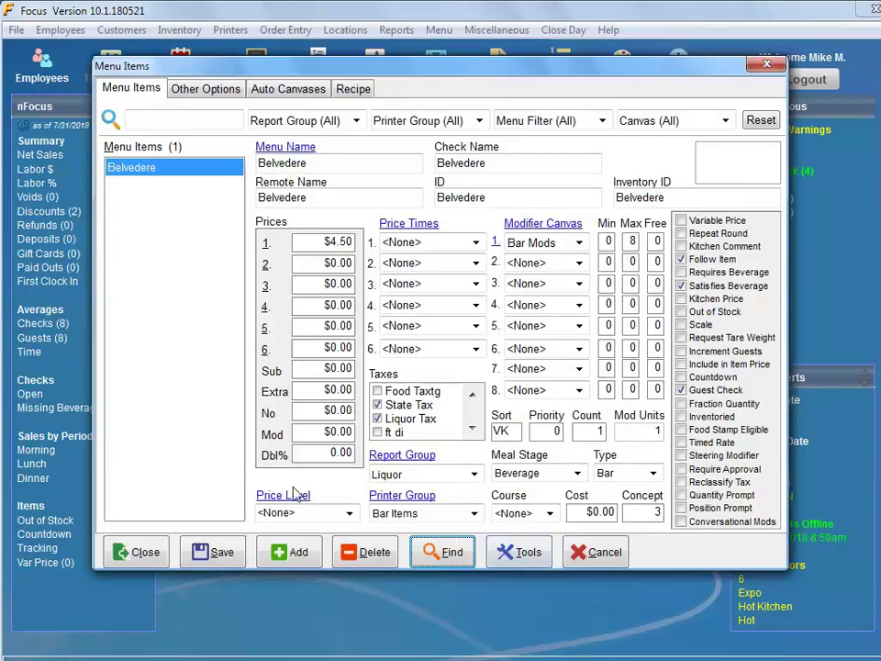
Close Menu Items and rename the Act Stmt Detail report to PMIX Report.
click(133, 551)
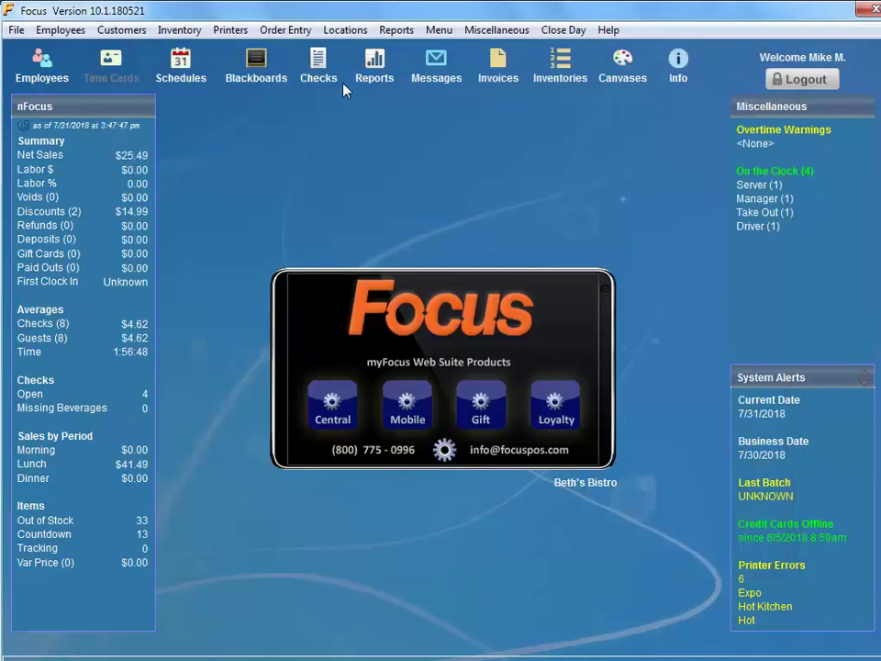
click(356, 81)
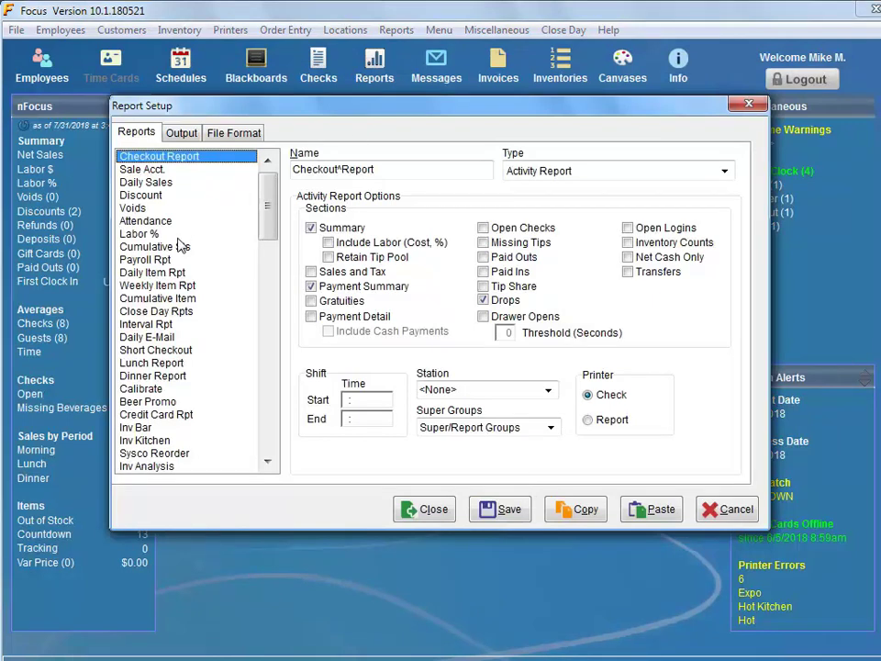
scroll(183, 312, down, 10)
click(153, 453)
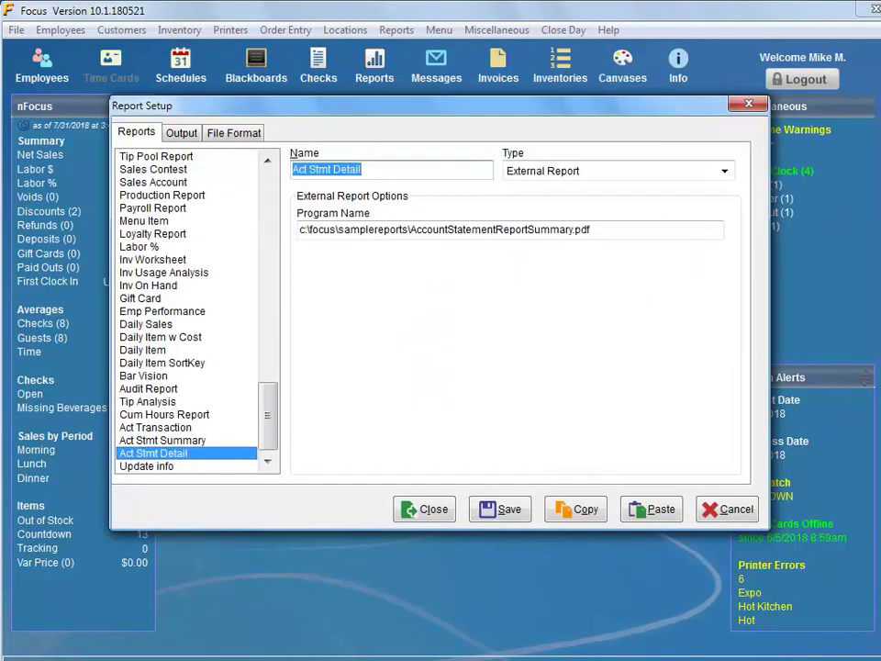
text(PMIX Report)
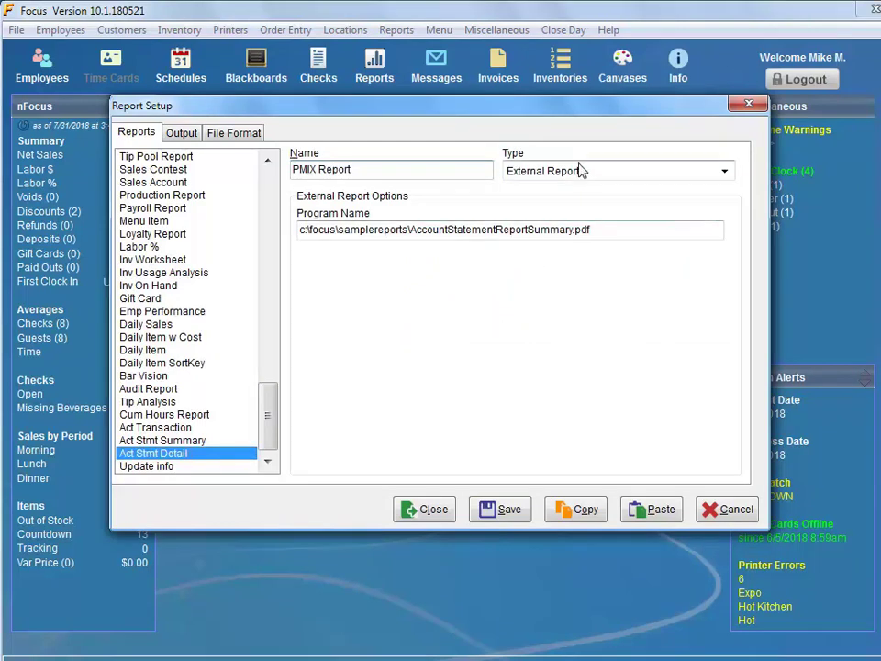
Make the report an Item Count Daily Report using menu item filter 38, and open that filter.
click(724, 170)
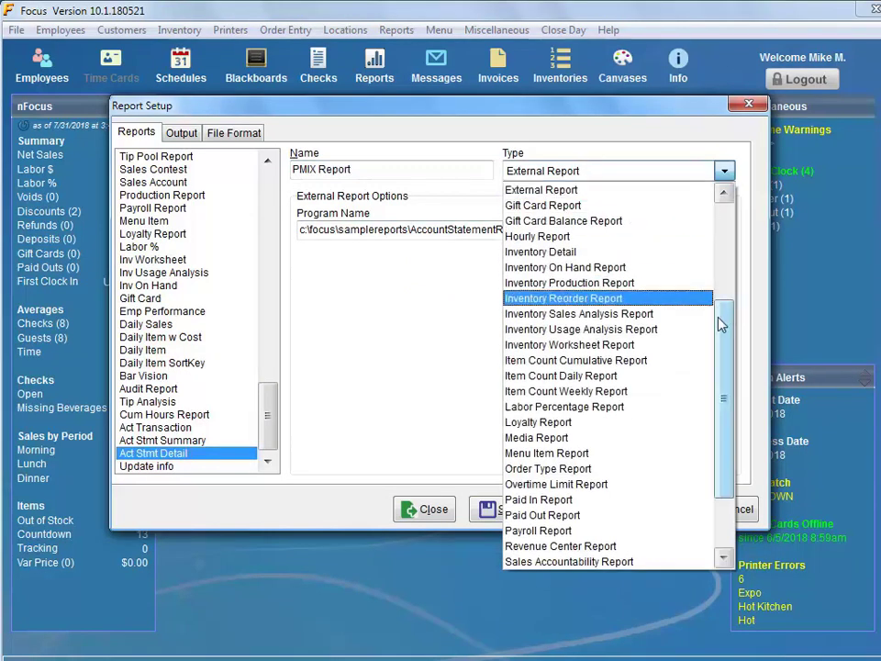
click(554, 376)
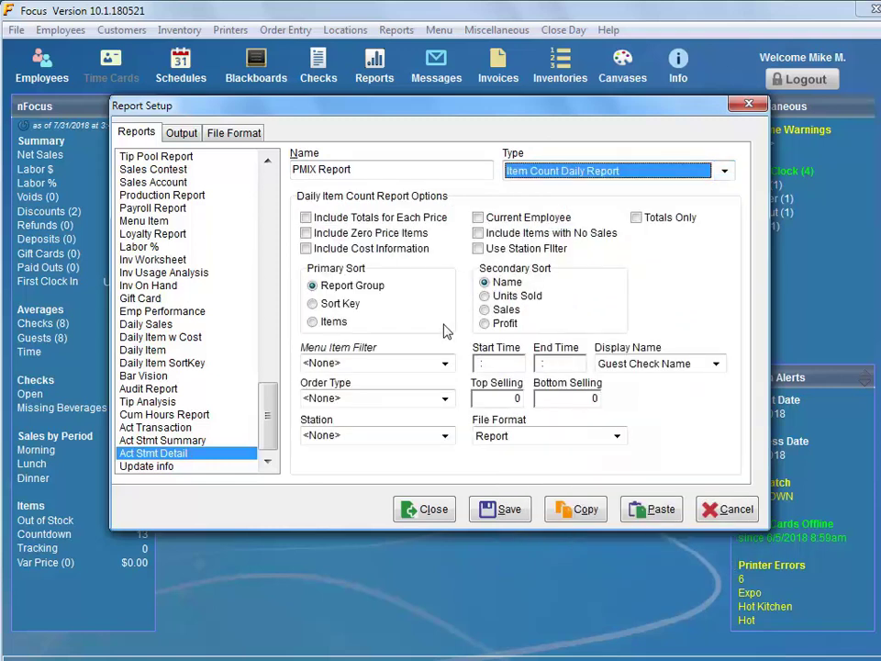
click(401, 365)
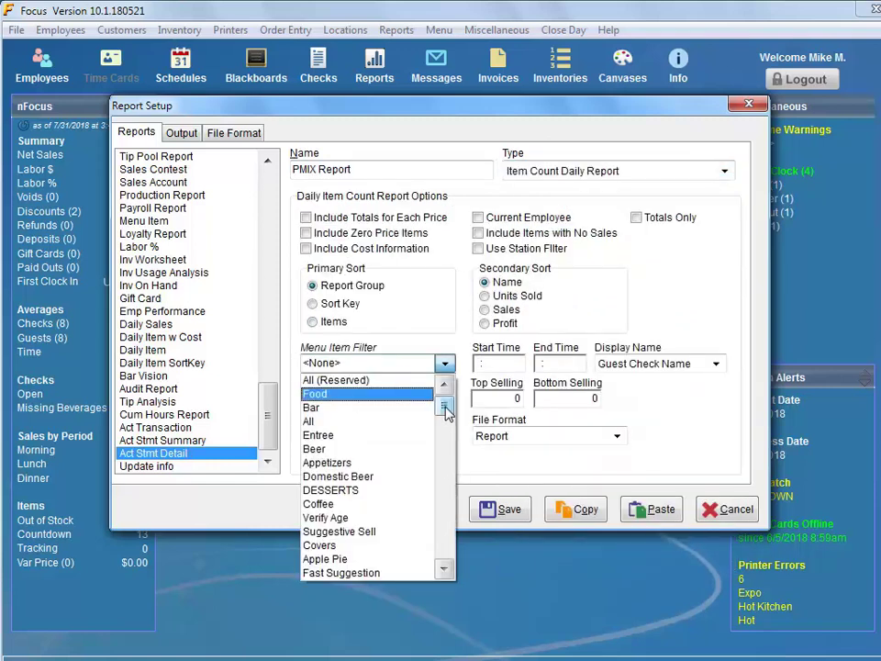
mouse_move(444, 407)
mouse_down()
mouse_move(447, 451)
mouse_move(445, 425)
mouse_up()
click(312, 463)
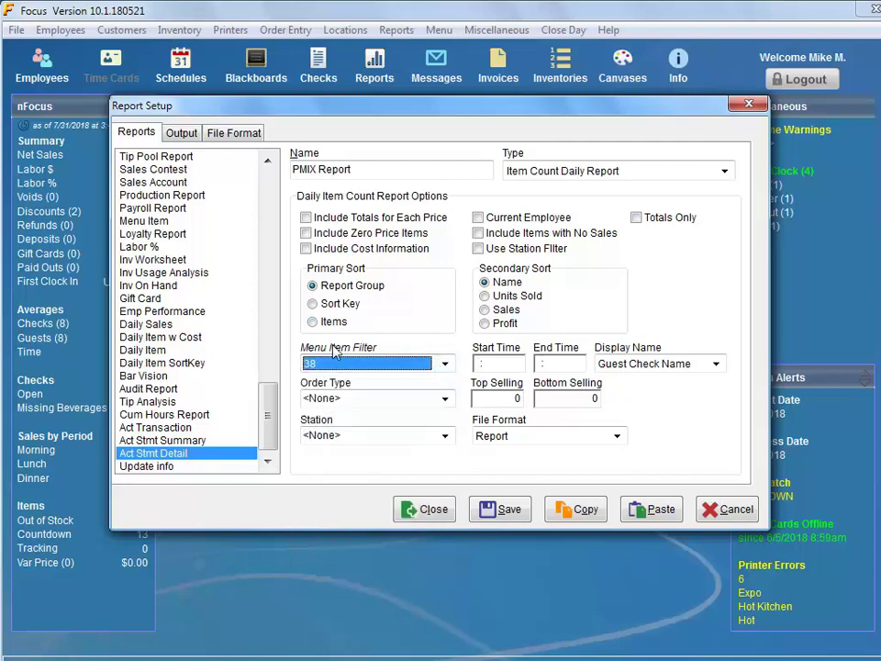
click(332, 352)
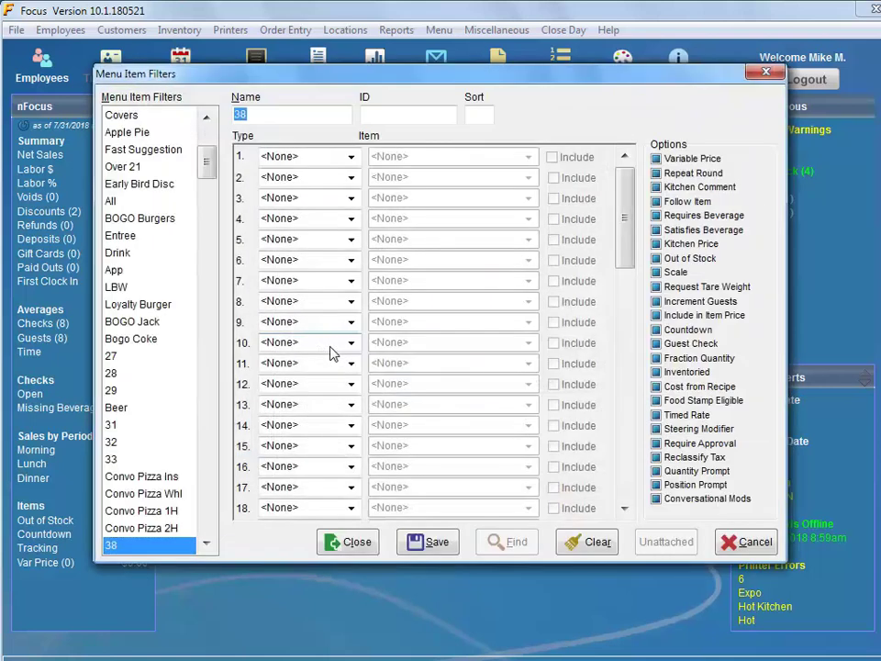
Name filter 38 'Premium Vodka', limit row 1 to Concepts / Concept 3, and save it.
text(Premium)
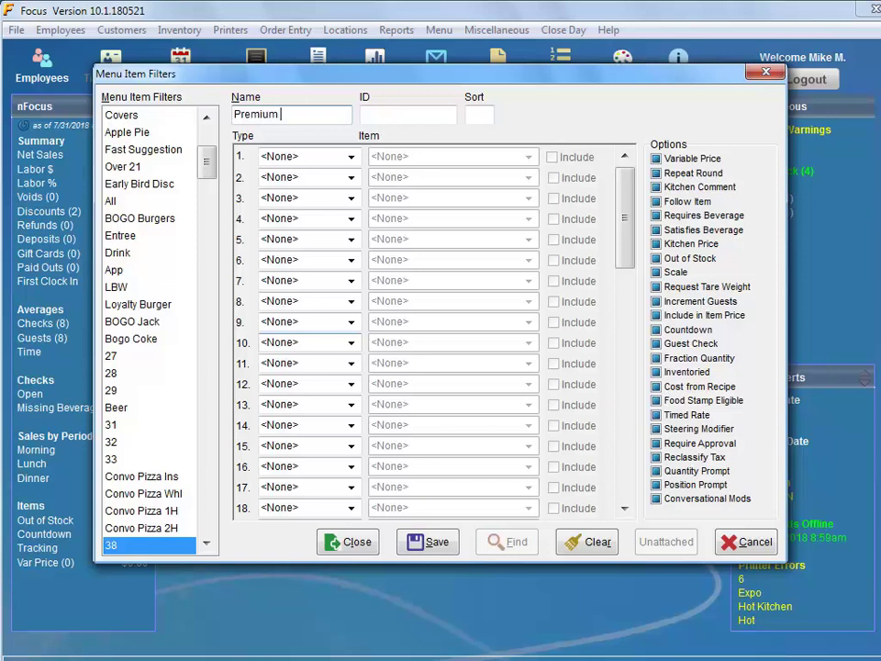
text( Vodka)
click(468, 114)
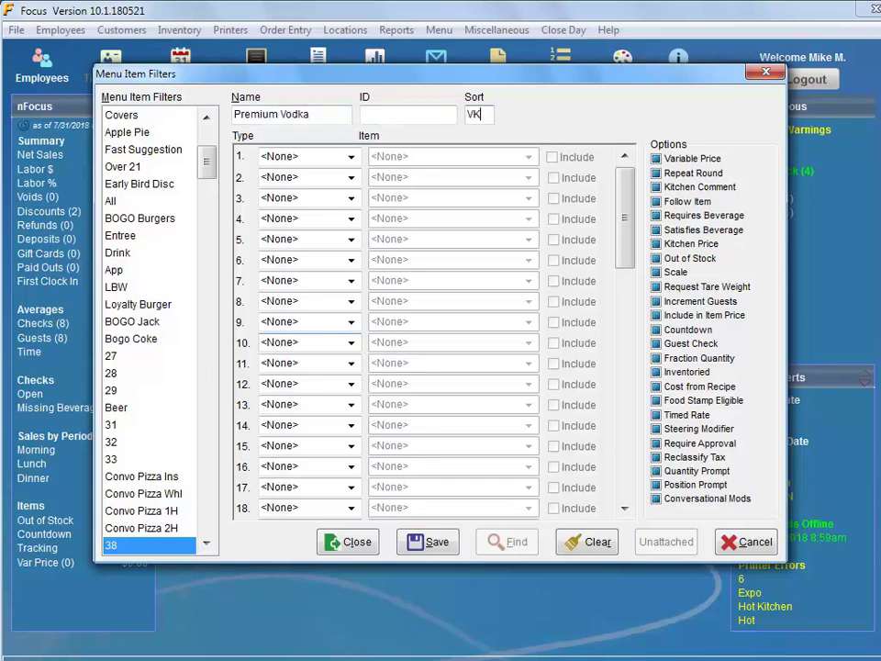
click(285, 156)
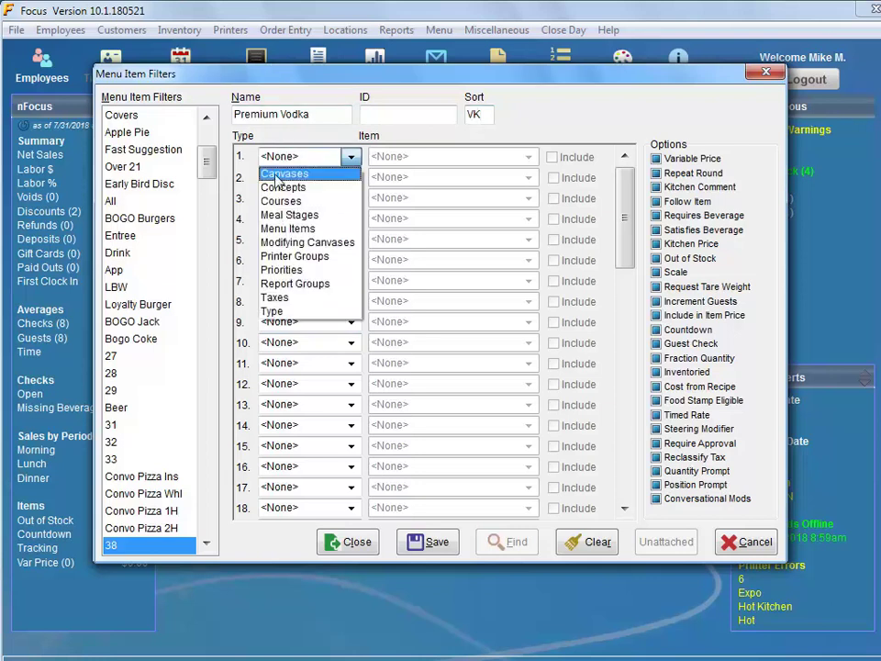
click(277, 188)
click(399, 156)
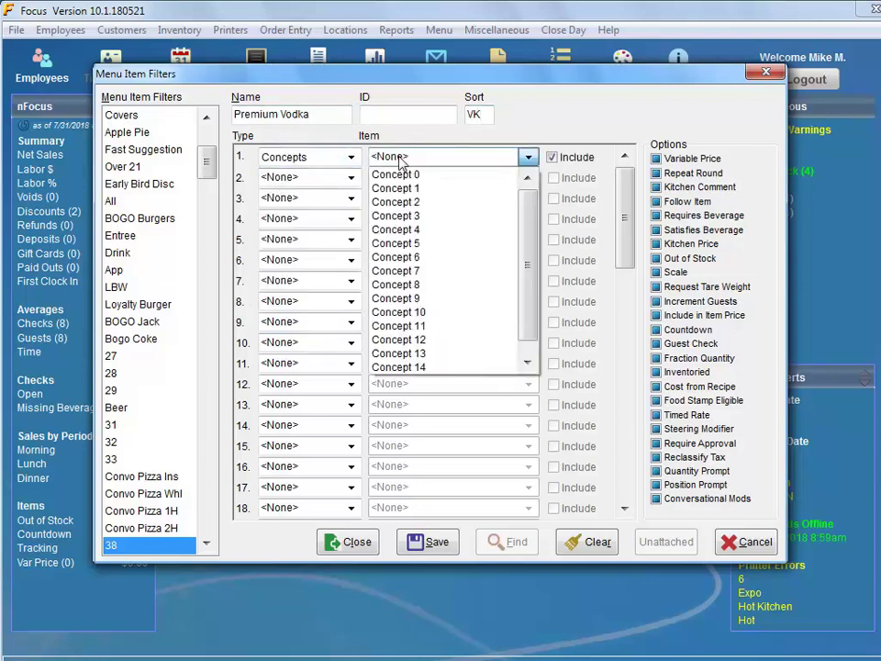
click(394, 217)
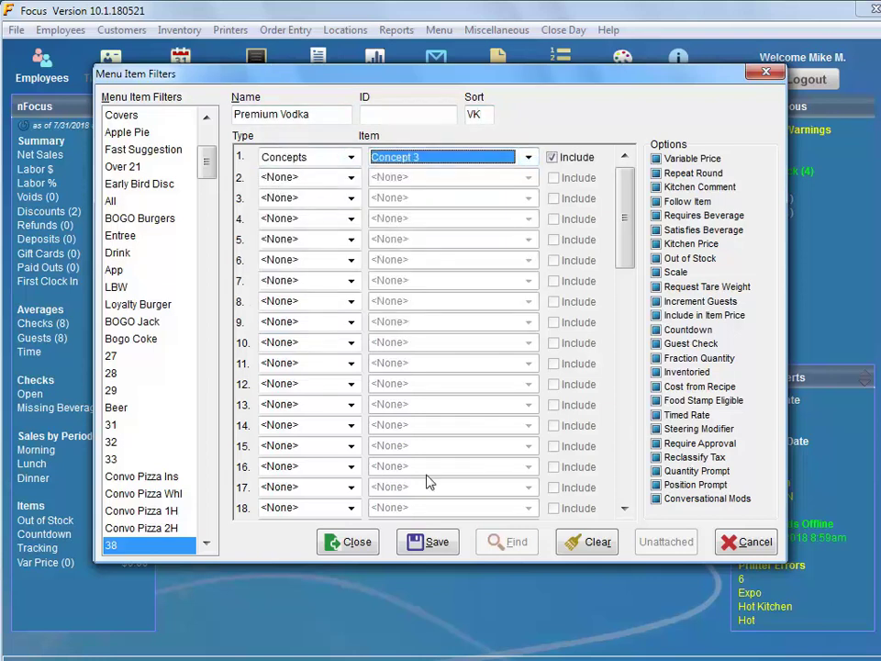
click(417, 543)
Rename the report to 'Premium PMIX Report' and save it.
click(353, 543)
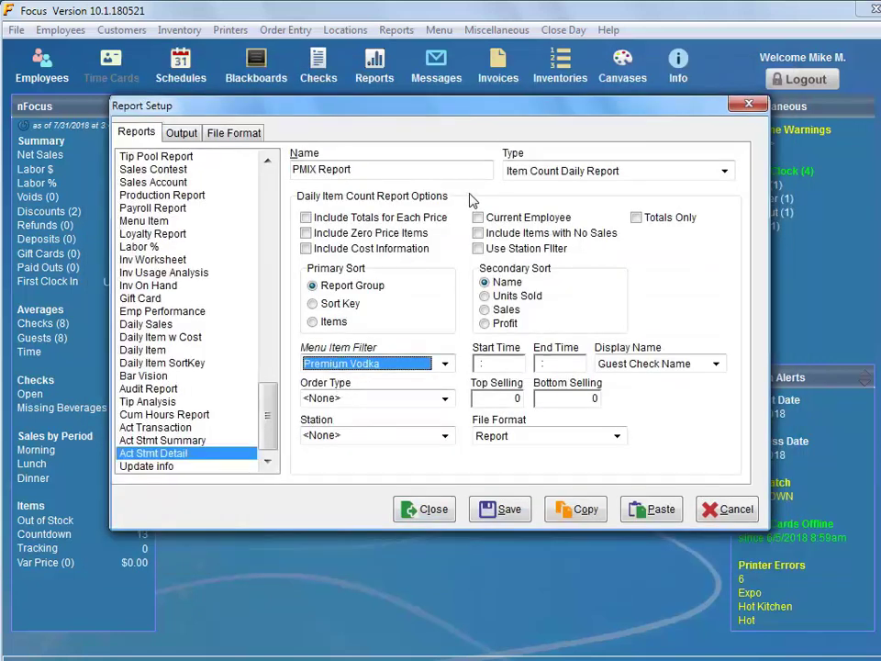
click(292, 170)
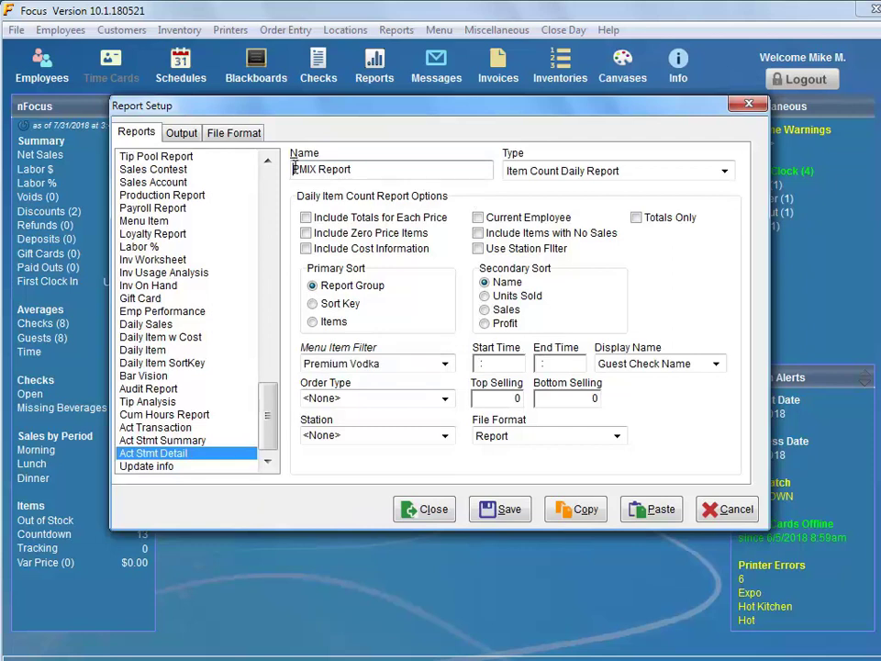
text(Premi)
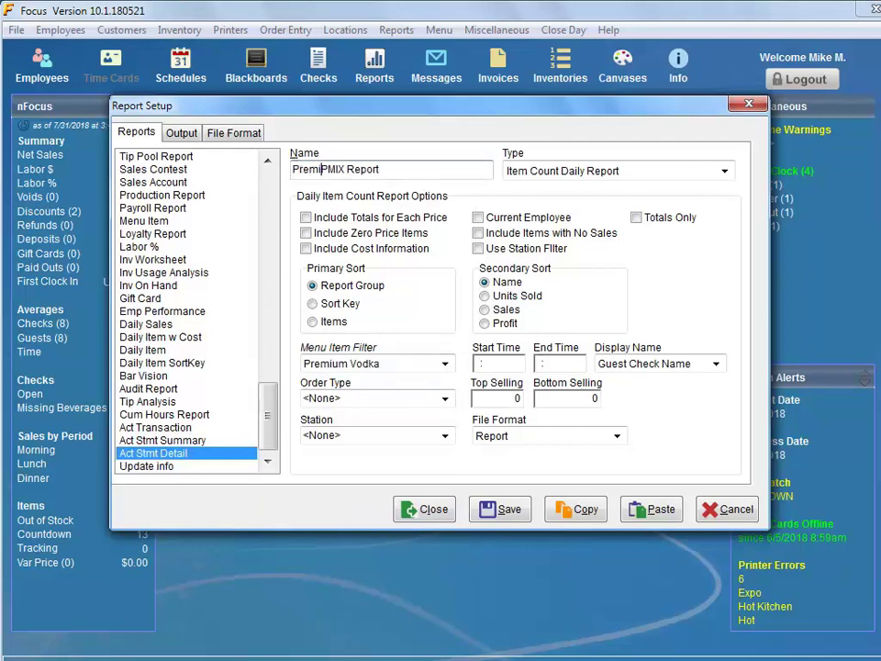
text(um)
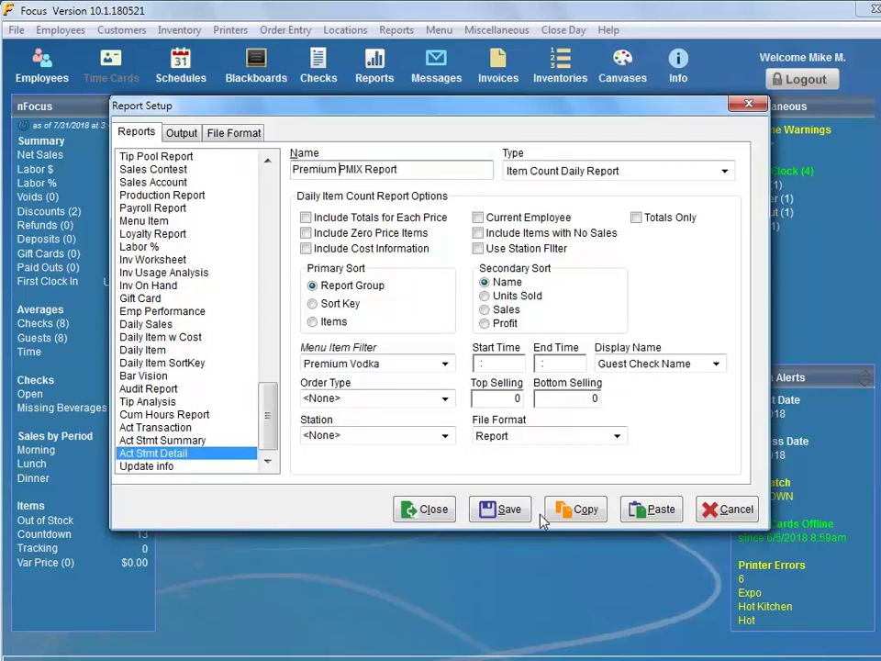
click(493, 515)
Close the report setup and open the Menu Items editor.
click(433, 512)
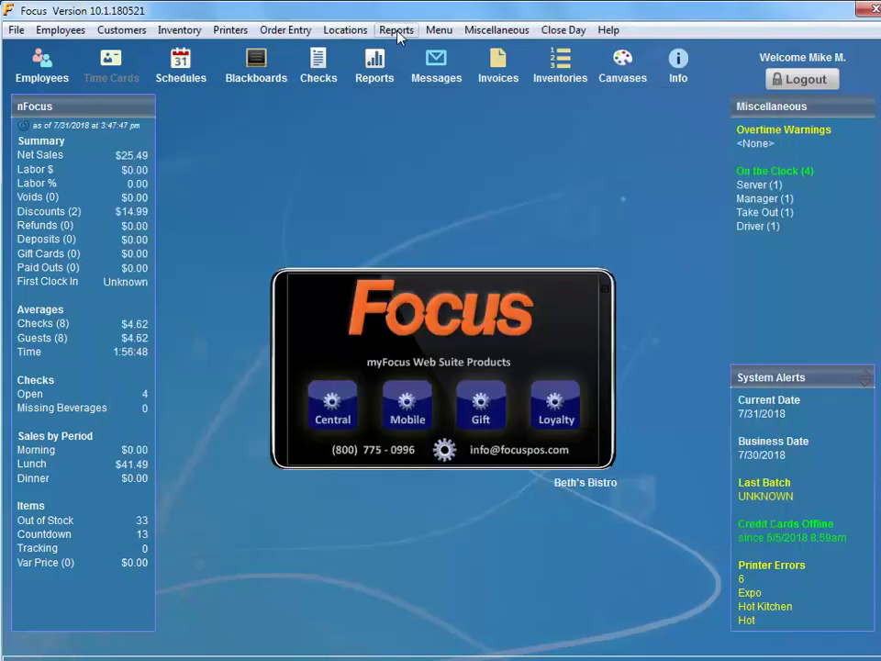
click(436, 29)
click(450, 95)
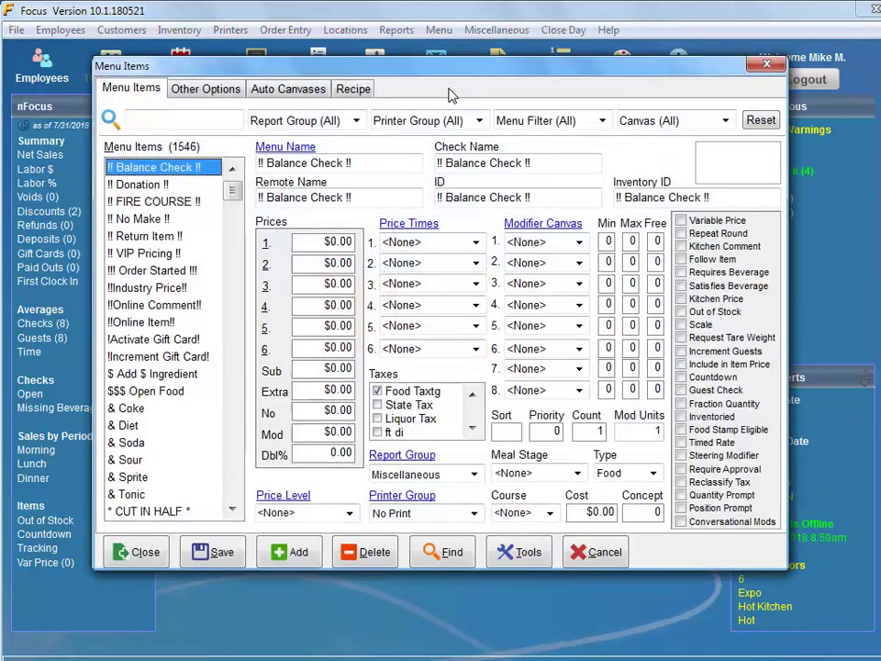
click(210, 121)
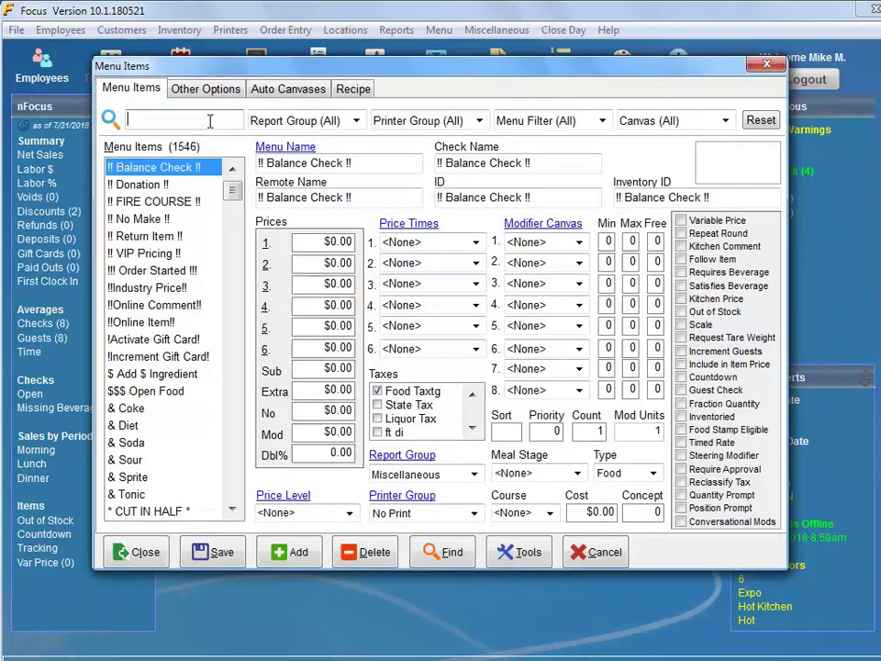
Set the menu item filter's row 1 to Report Groups / Liquor.
click(452, 553)
click(318, 158)
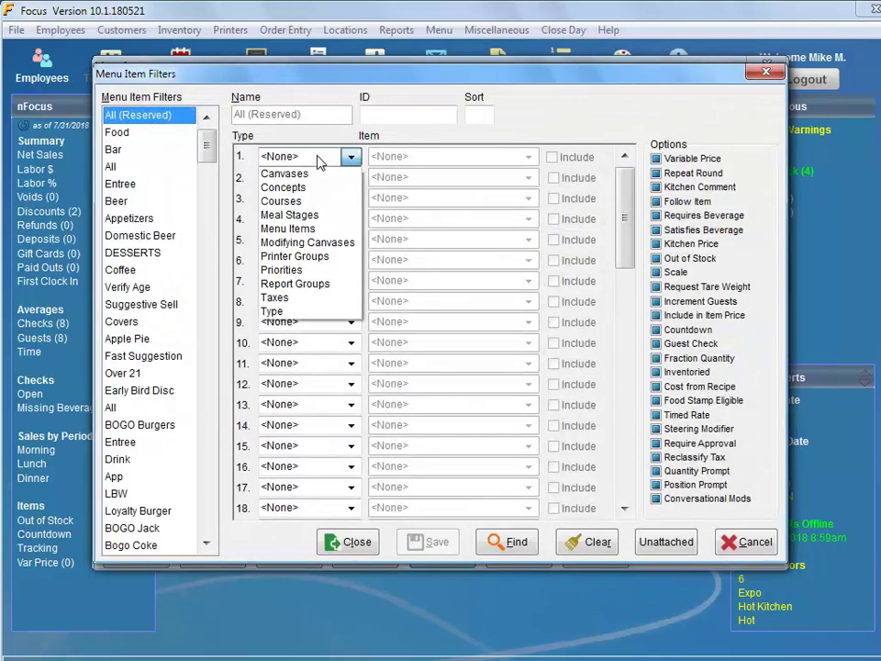
click(286, 283)
click(435, 158)
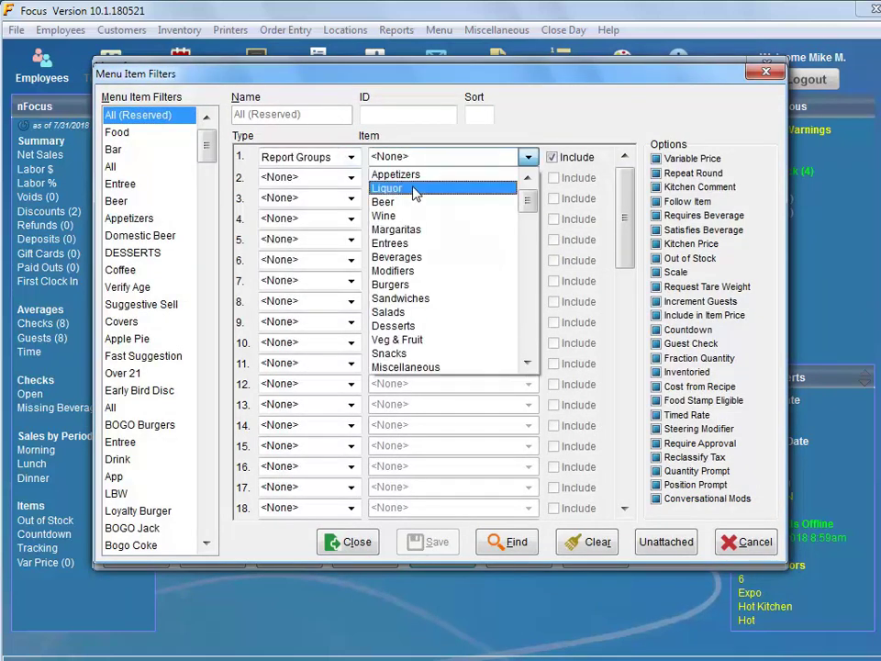
click(415, 189)
List the 133 liquor items and set Beefeater's concept to 2.
click(513, 545)
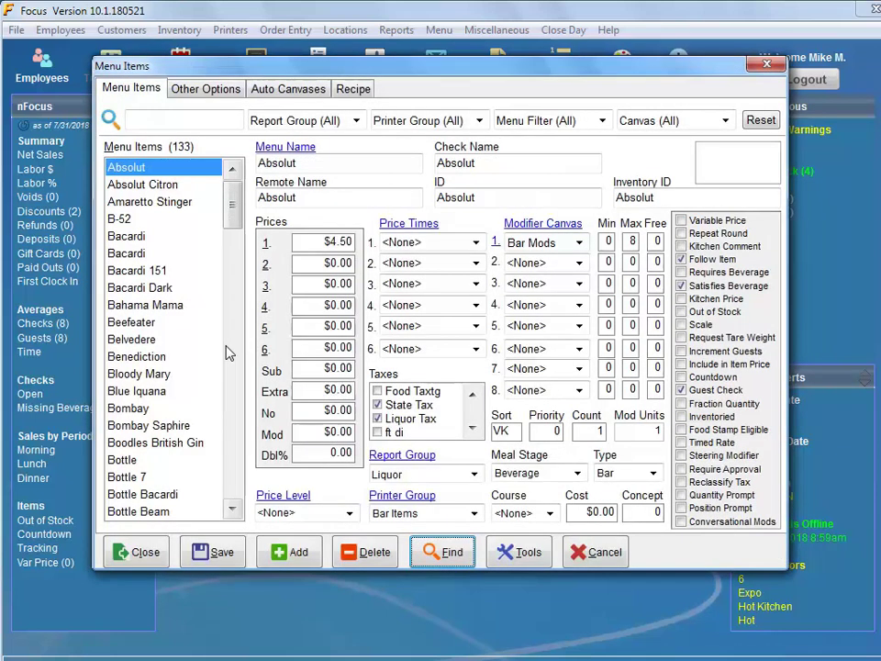
click(171, 255)
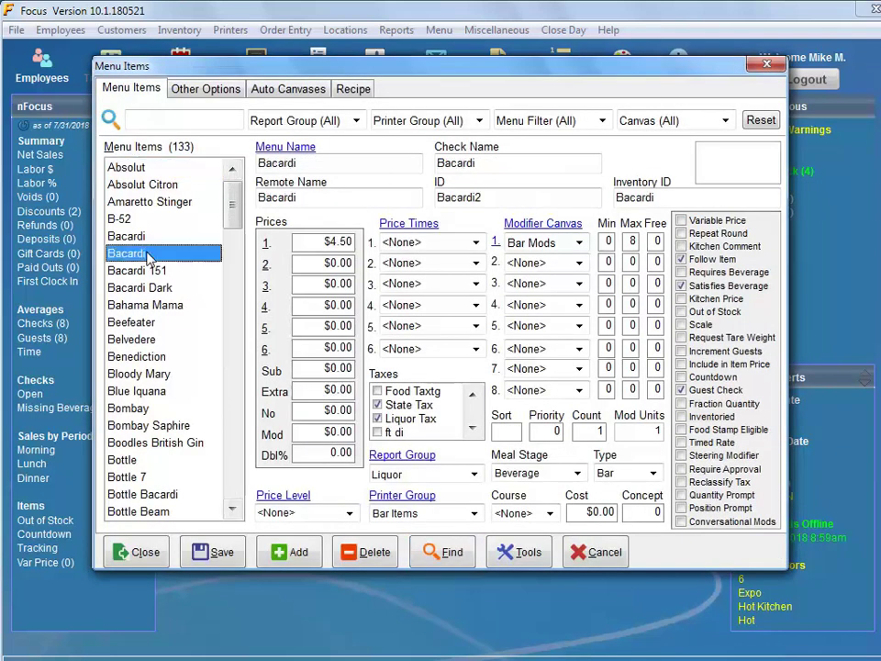
click(638, 511)
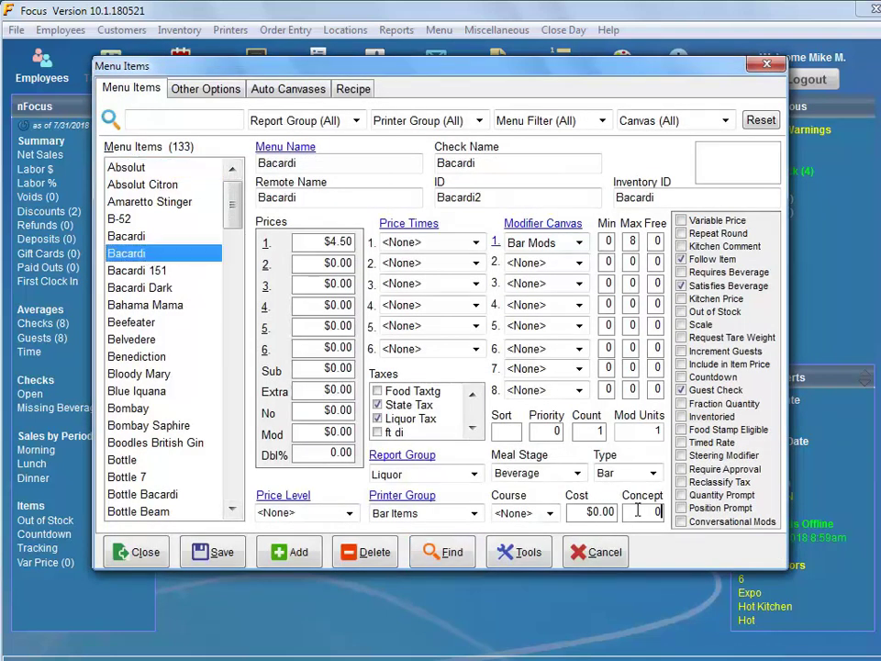
click(164, 322)
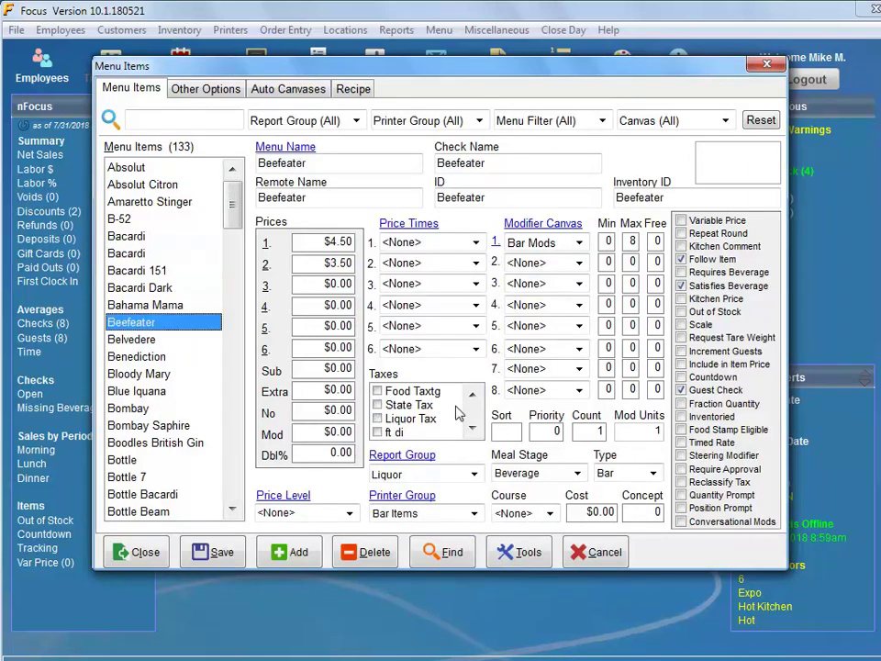
click(642, 512)
text(2)
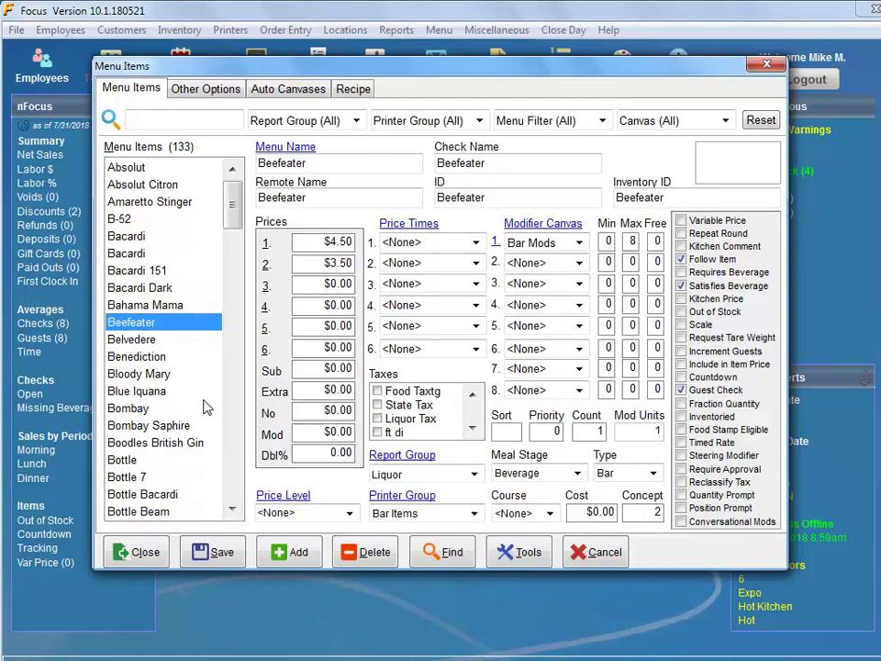
Set Bombay Saphire's concept to 3 and save the item changes.
click(179, 428)
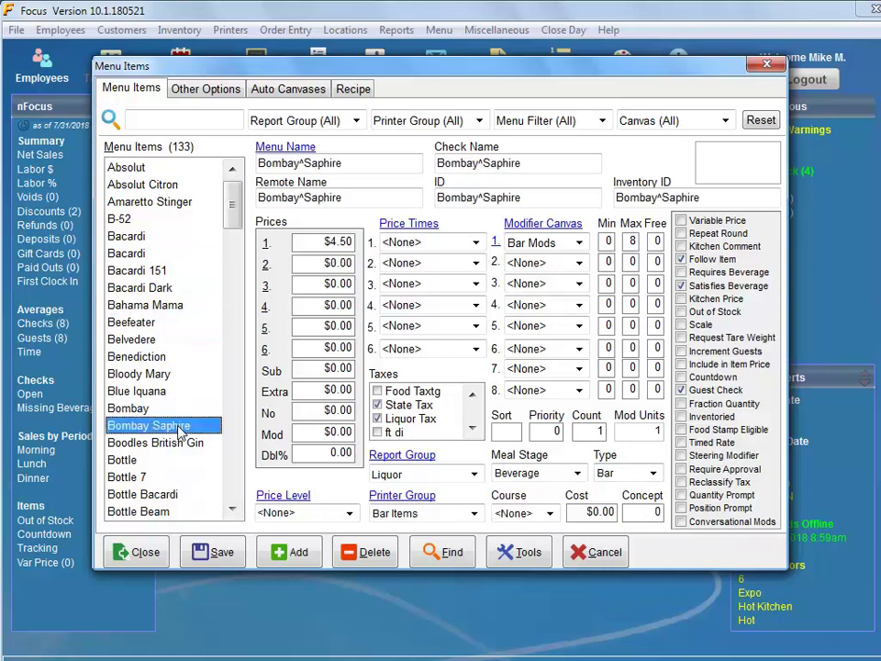
double_click(656, 514)
text(3)
scroll(224, 390, down, 7)
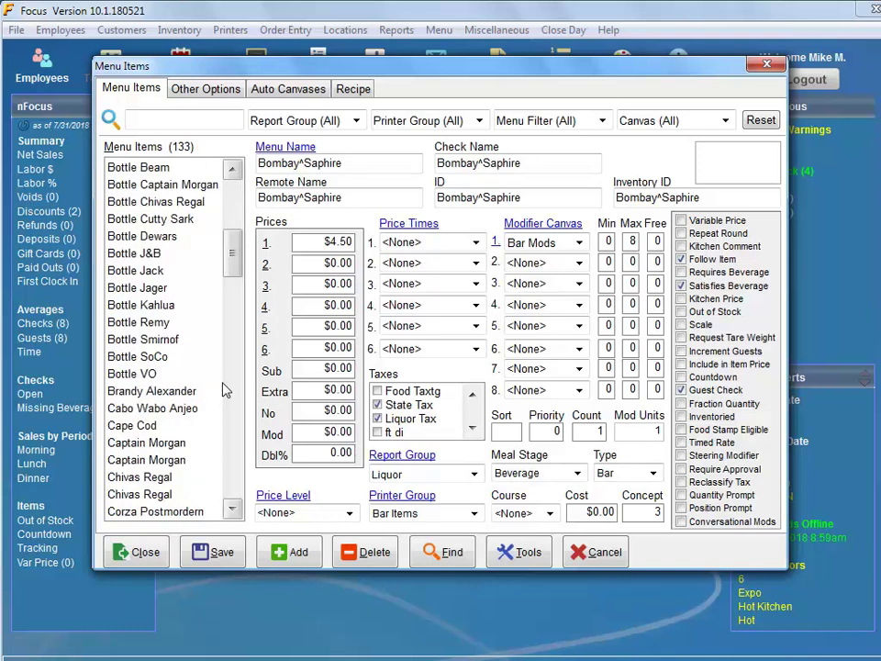
scroll(225, 390, down, 7)
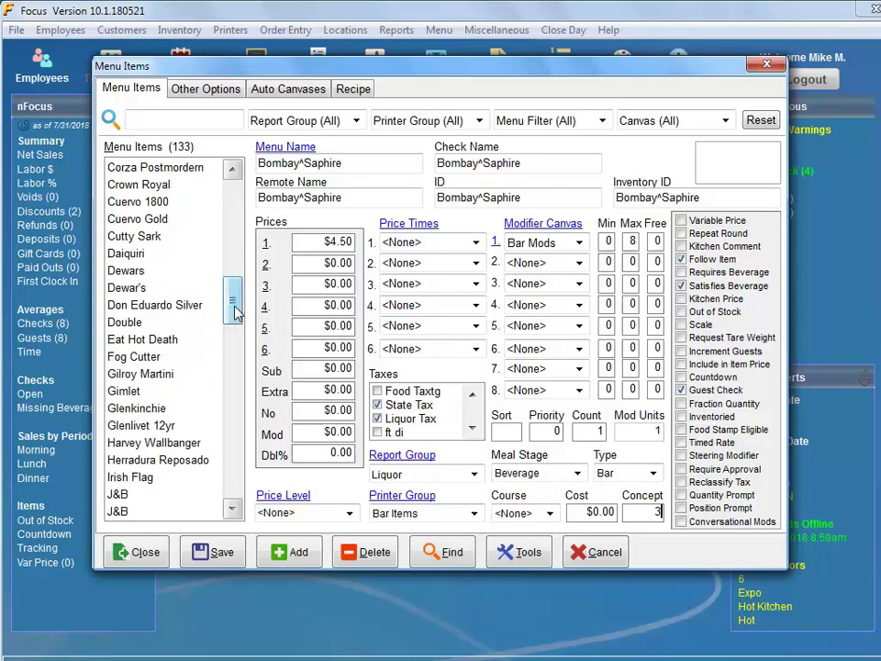
click(211, 555)
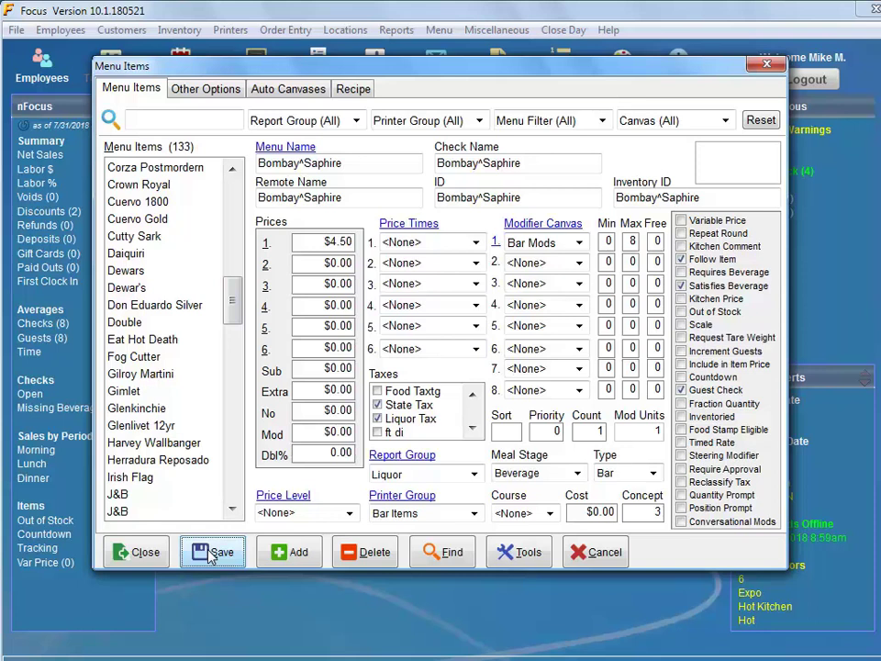
click(210, 556)
Dismiss the Menu Item Filters without a filter and reload all 1546 menu items.
click(470, 555)
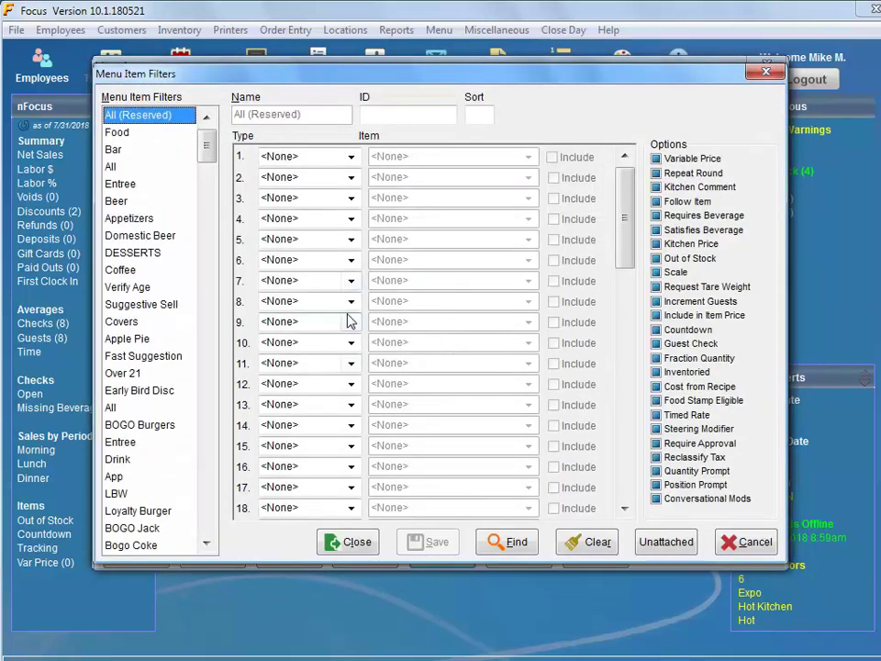
click(354, 542)
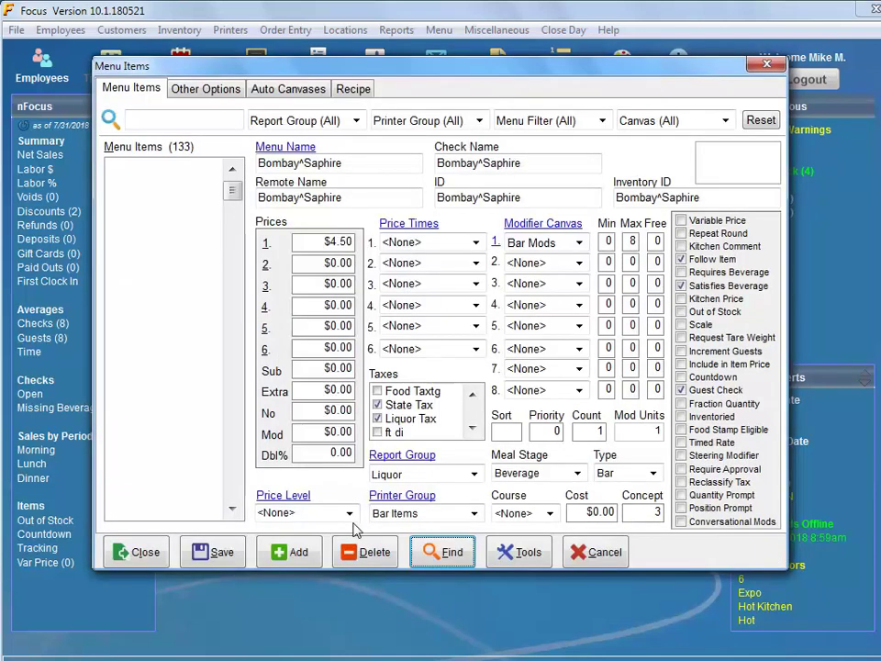
click(431, 554)
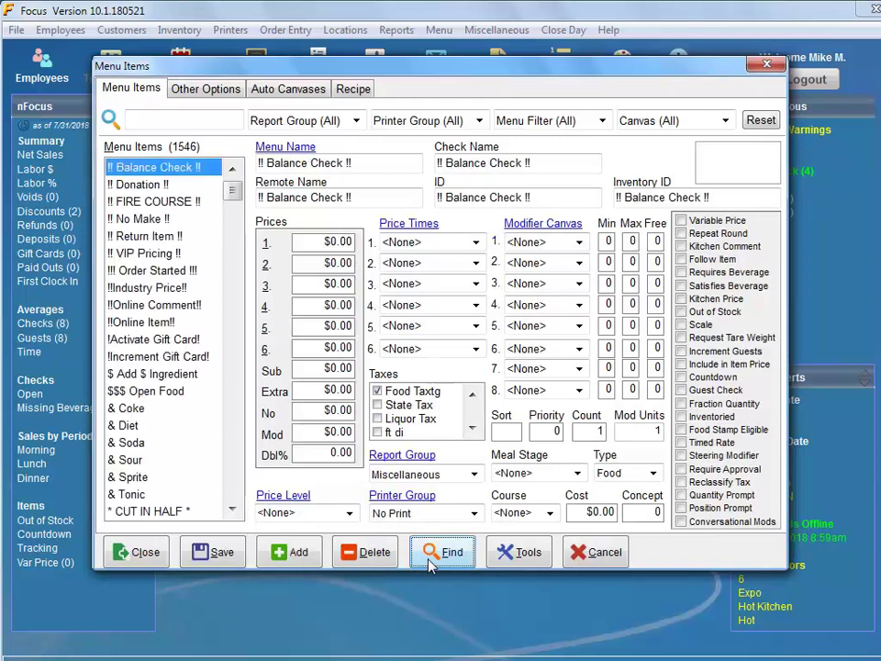
click(432, 554)
click(352, 489)
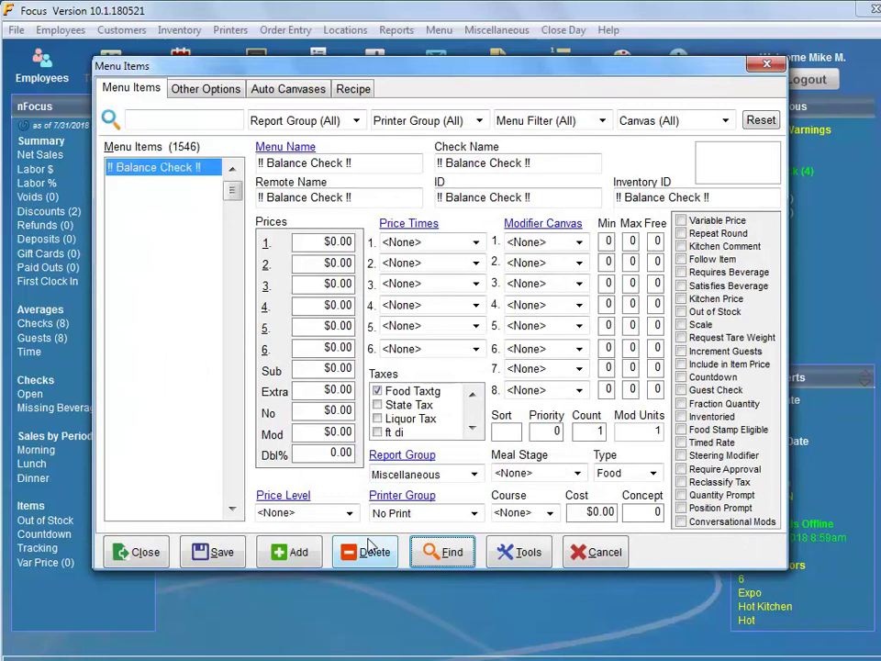